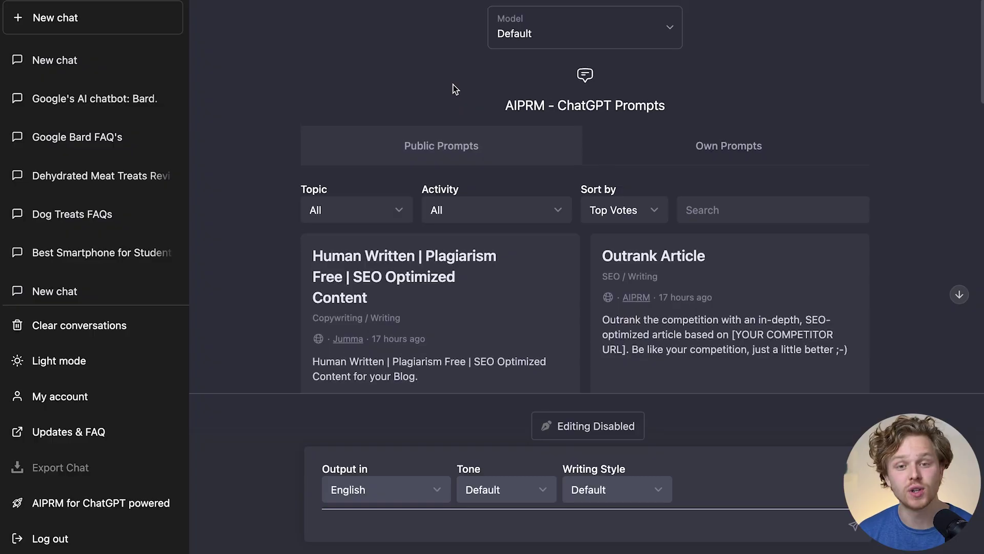
- Browse the AIPRM prompt library, pointing out its total of 754 prompts
scroll(453, 89, "down", 3)
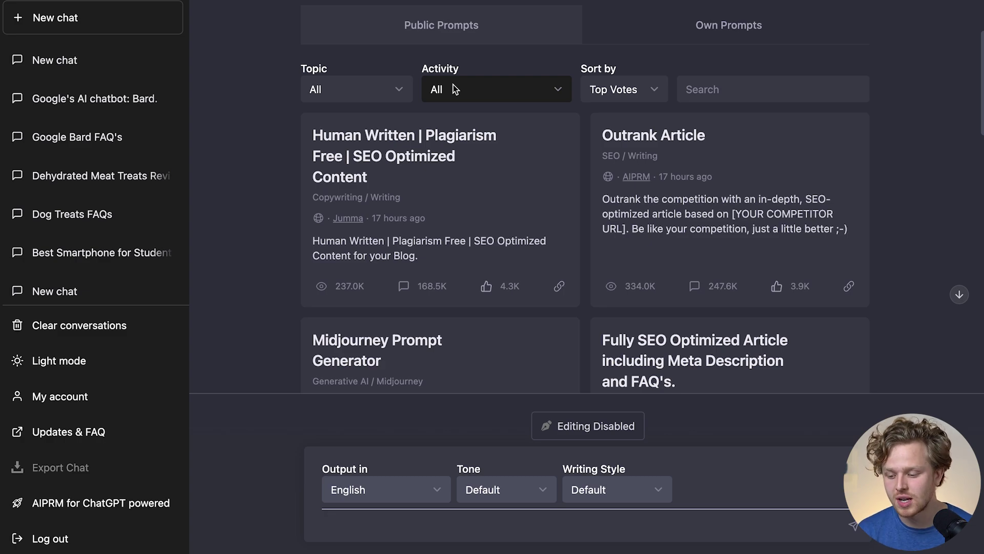
scroll(453, 89, "down", 5)
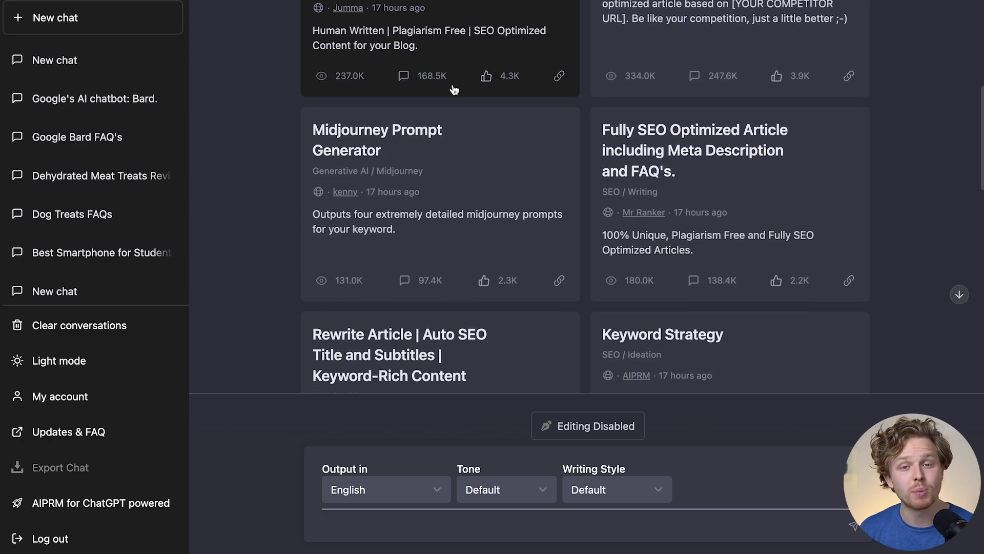
scroll(453, 89, "down", 1)
scroll(453, 90, "up", 3)
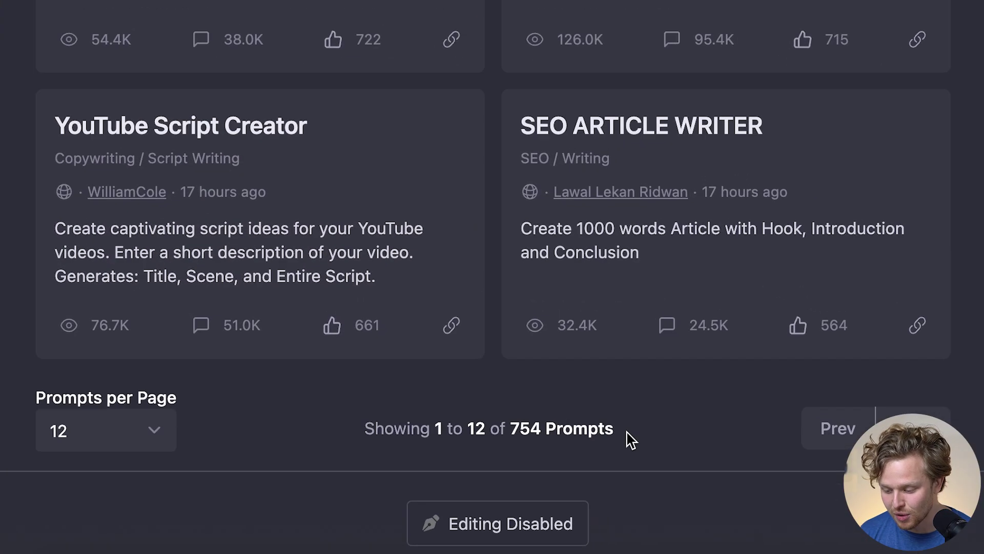
left_click_drag(669, 372, 580, 368)
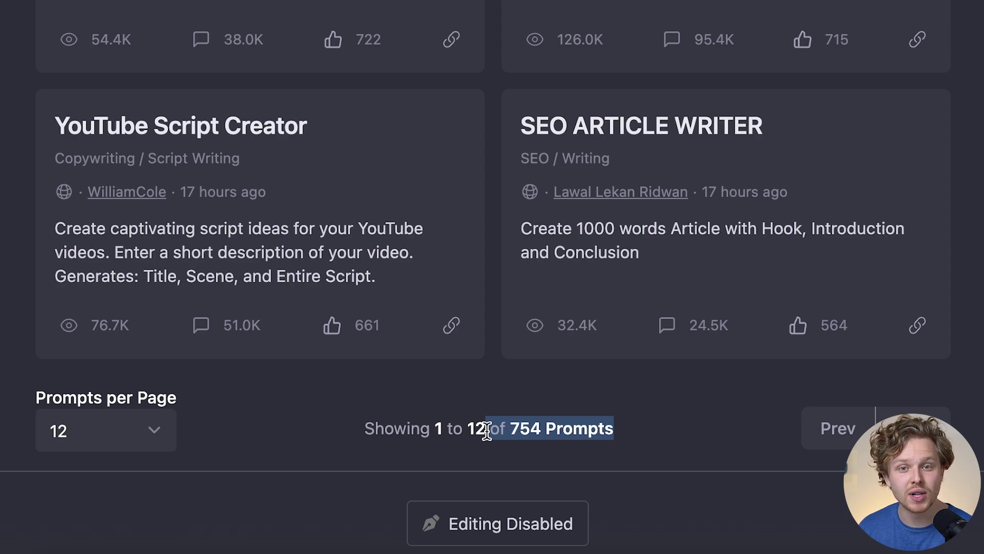
scroll(487, 430, "up", 15)
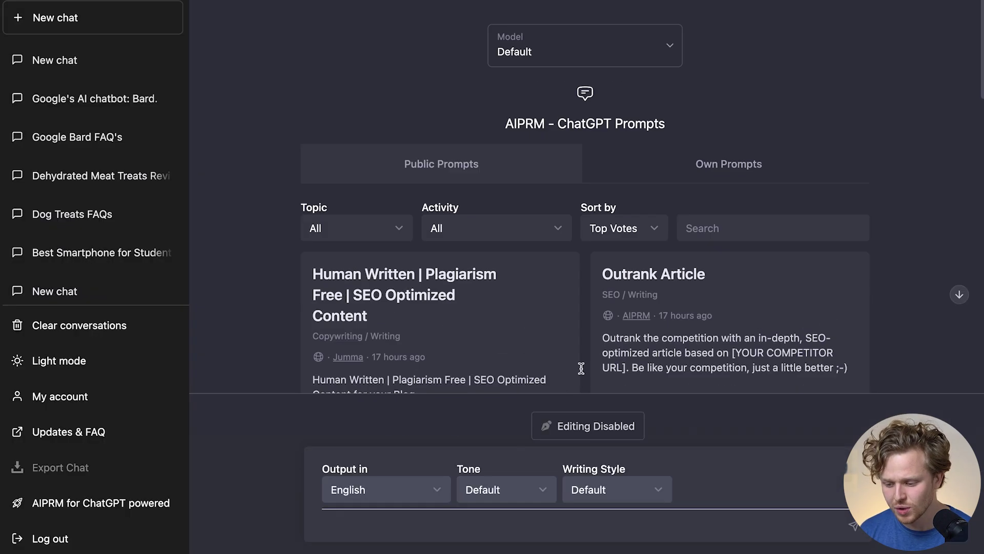
scroll(487, 430, "down", 4)
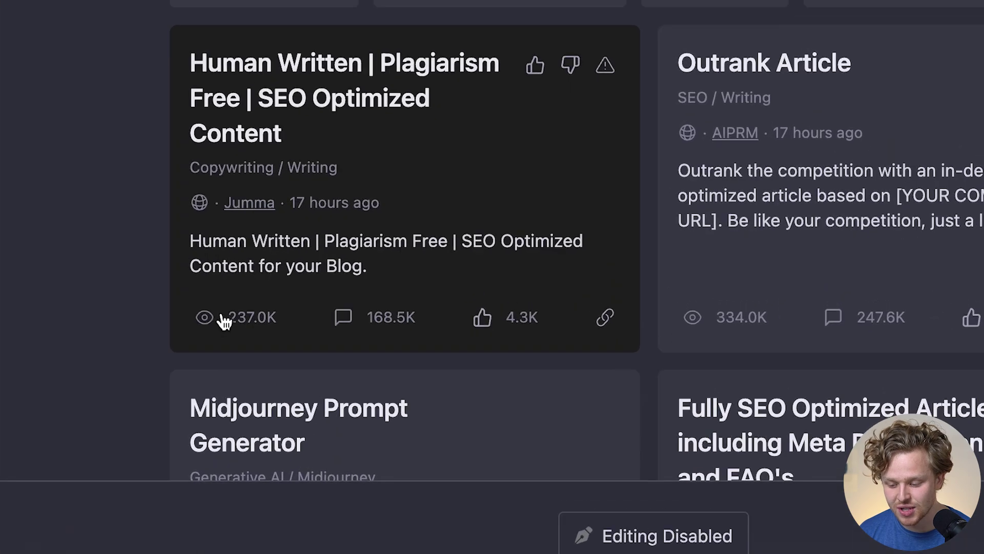
mouse_move(341, 300)
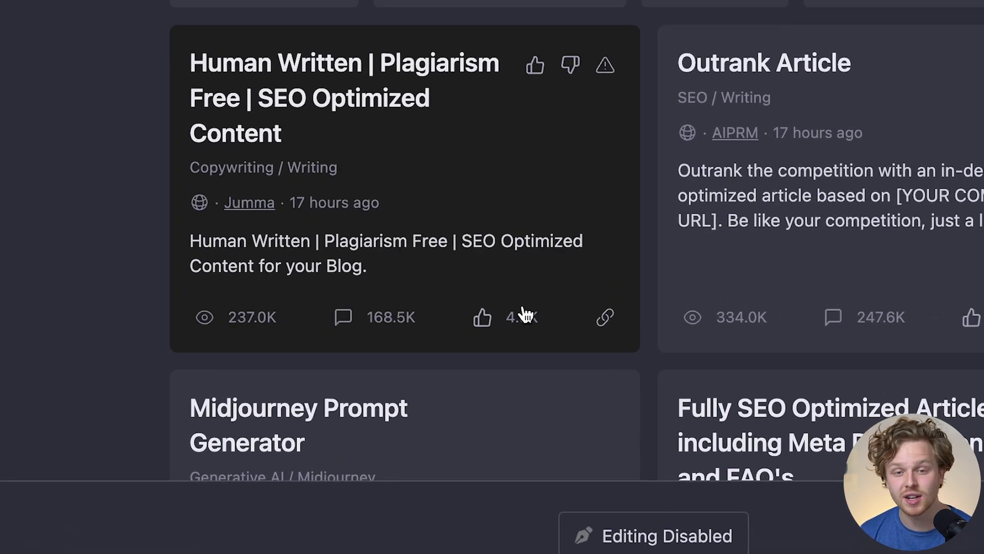
mouse_move(525, 315)
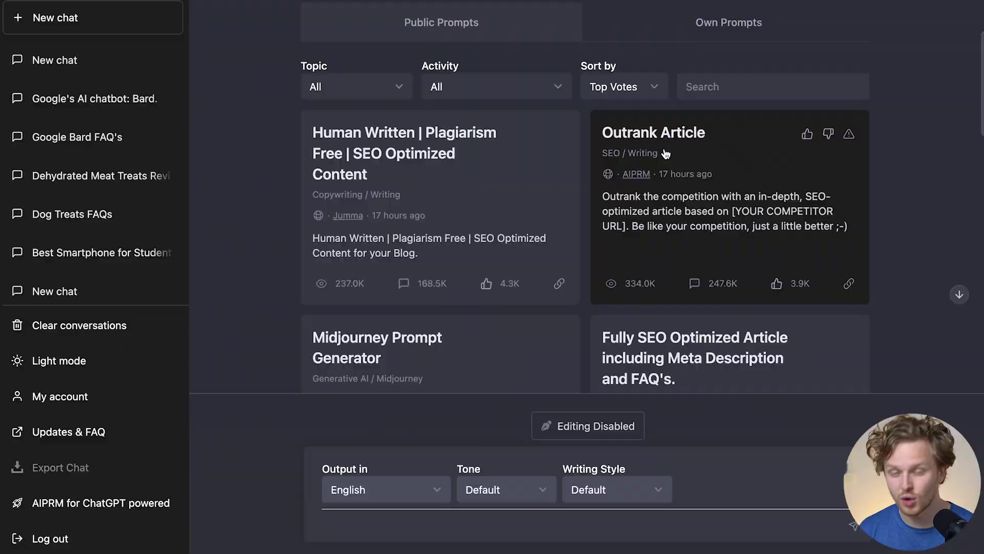
scroll(666, 155, "down", 1)
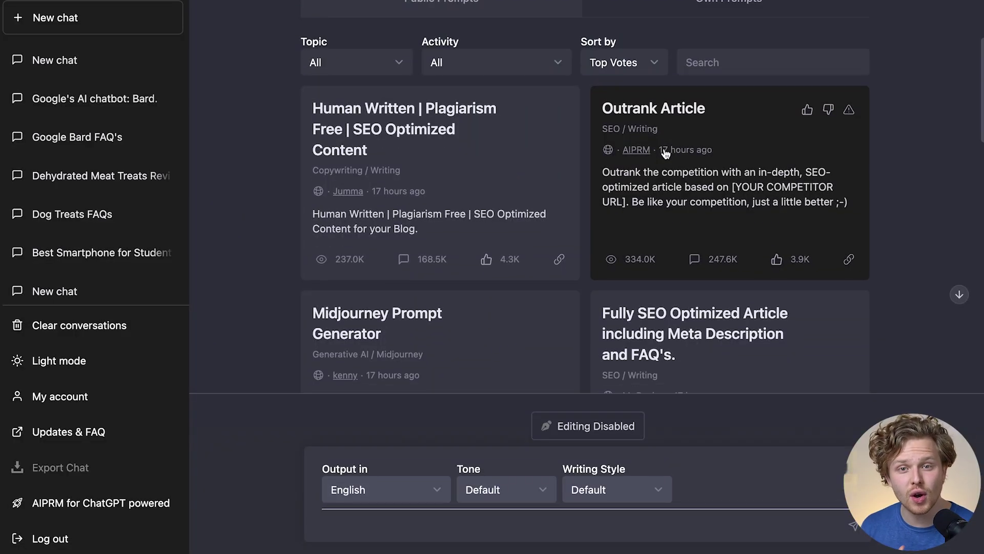
scroll(665, 153, "down", 3)
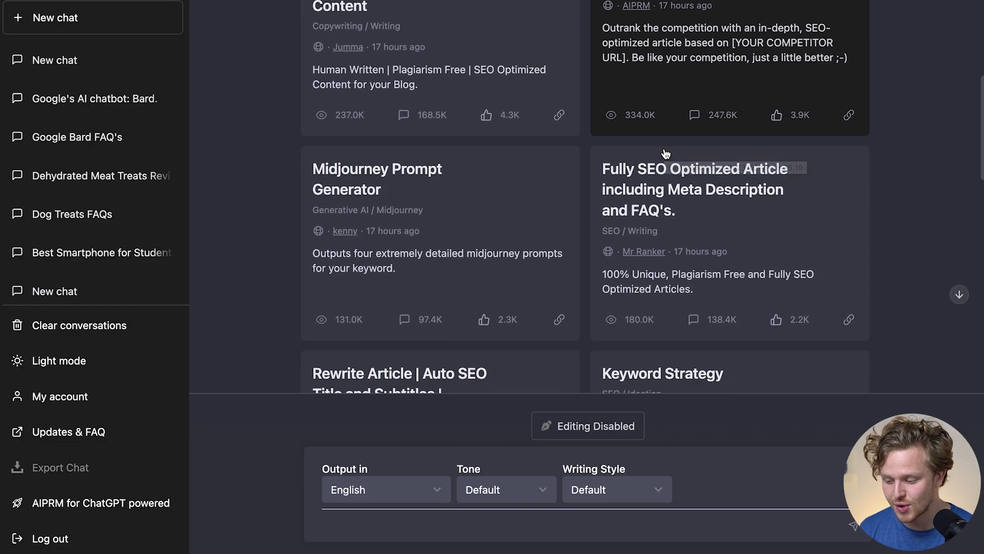
scroll(666, 153, "up", 3)
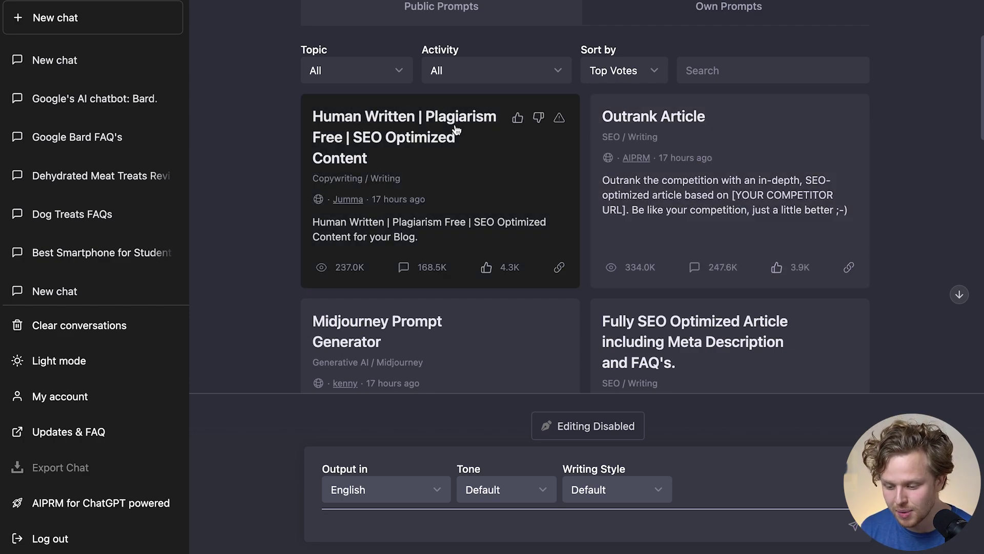
scroll(368, 169, "down", 8)
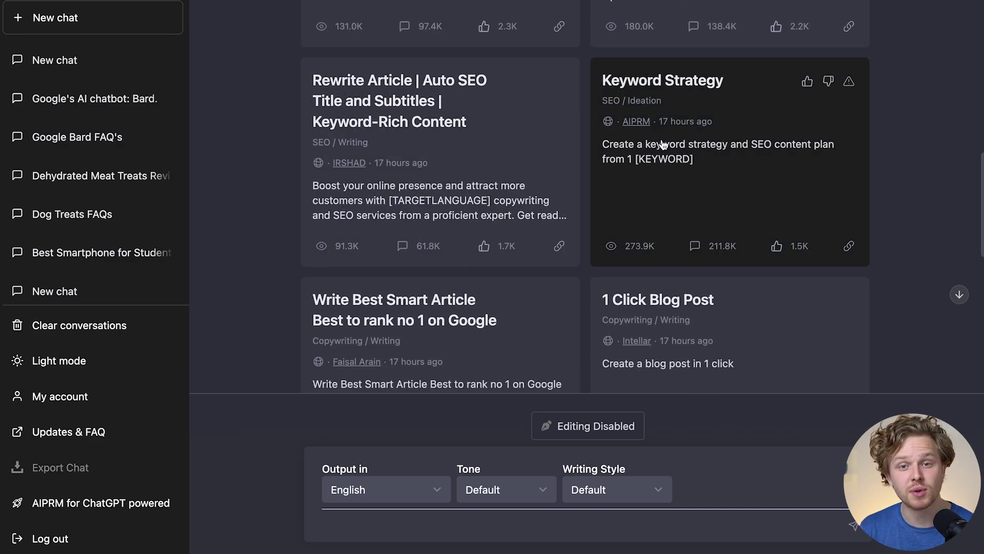
scroll(663, 144, "down", 4)
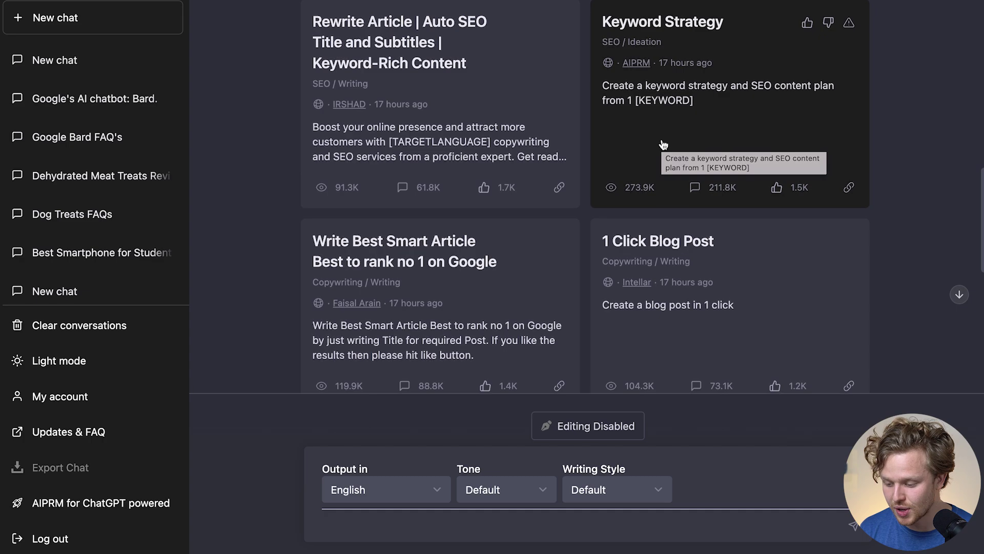
scroll(663, 144, "down", 6)
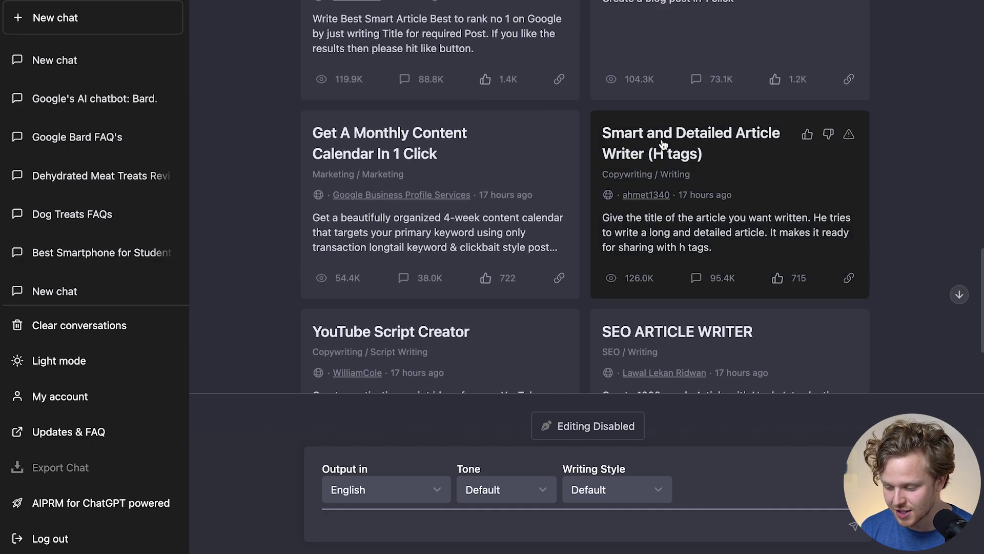
- Run the SILO Structure prompt from page 2 with the keyword 'garage door repair'
left_click(846, 367)
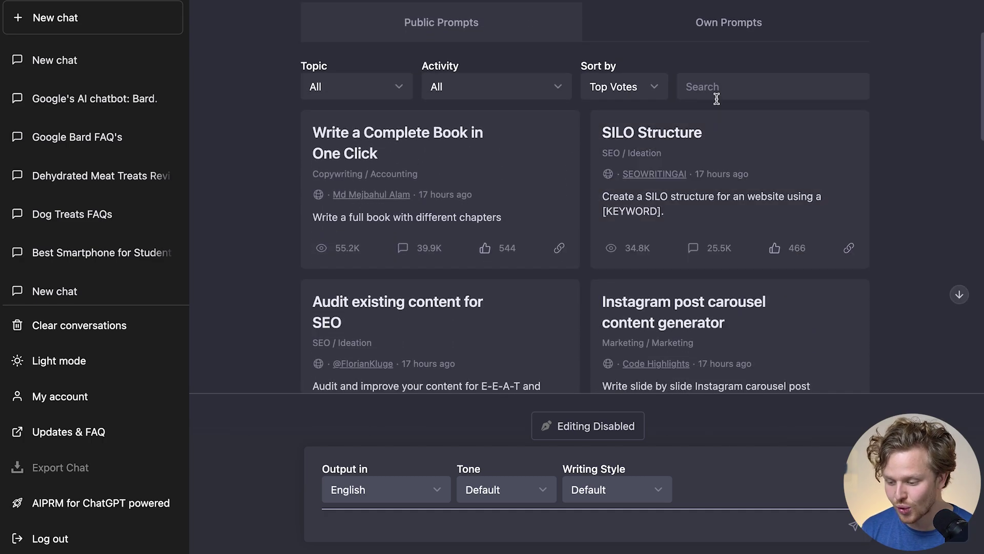
left_click(710, 203)
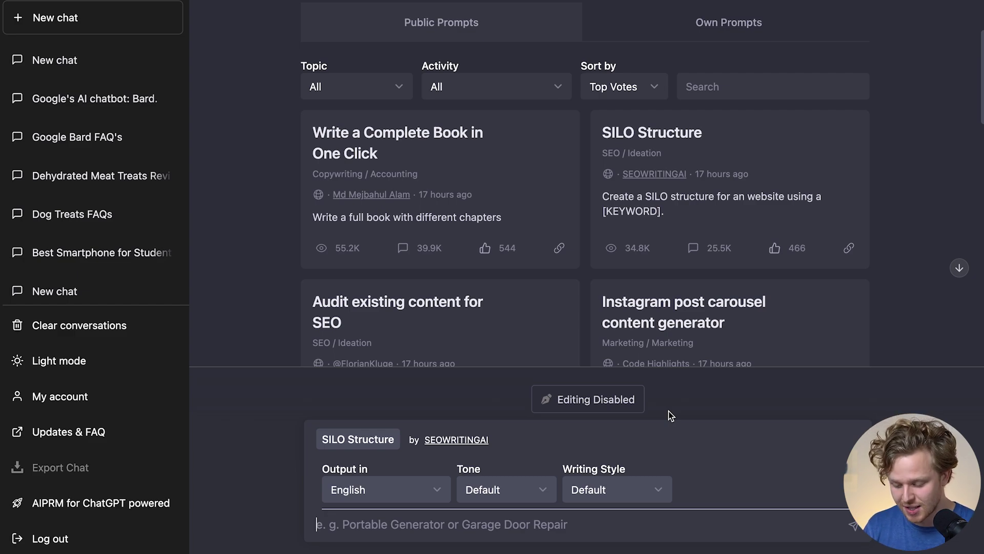
type("garage")
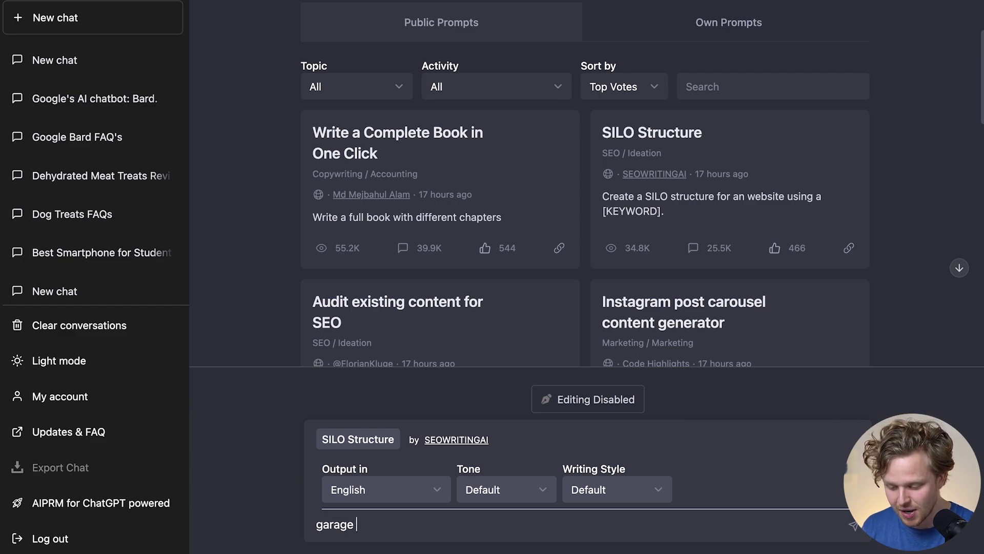
type(" door repair")
key("Return")
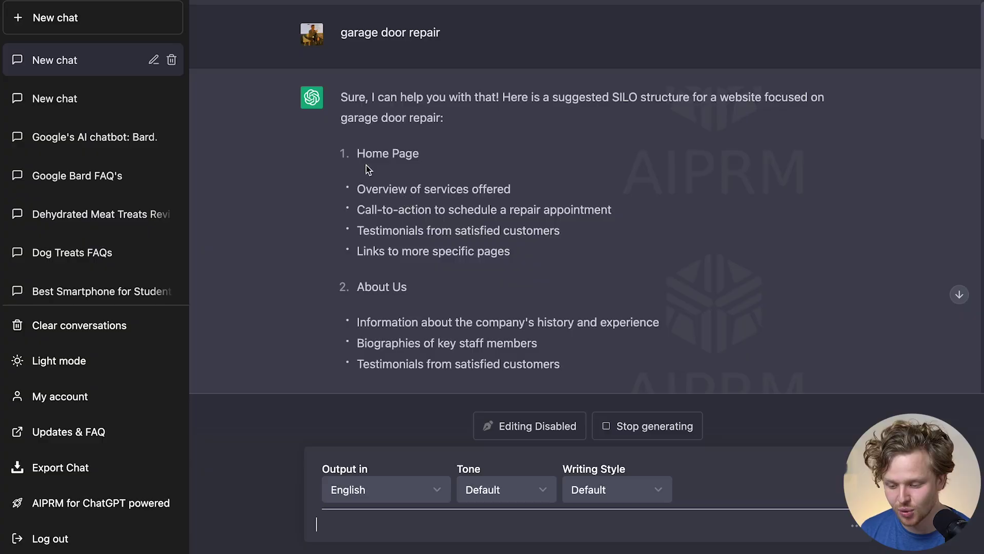
scroll(426, 224, "down", 1)
left_click_drag(512, 226, 374, 160)
scroll(372, 169, "down", 3)
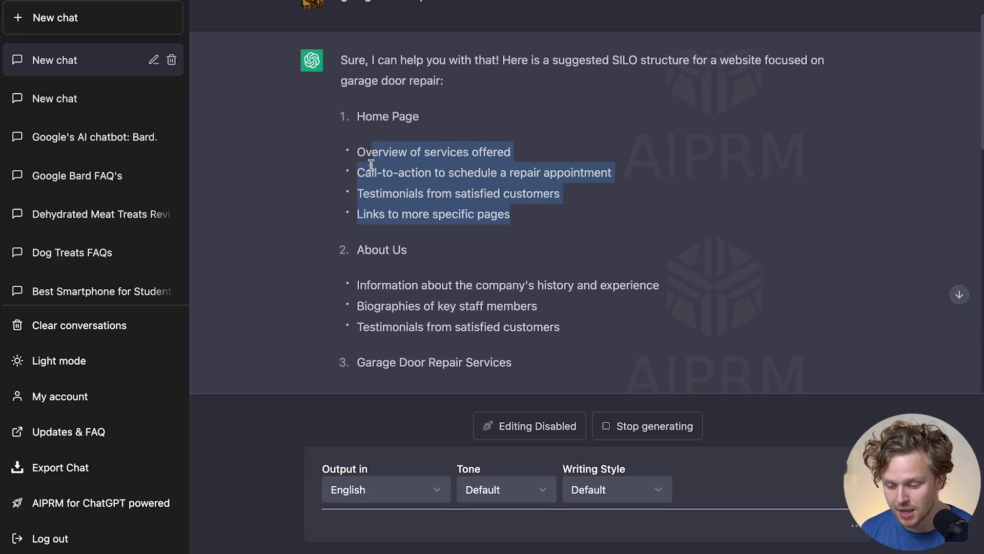
scroll(359, 122, "down", 4)
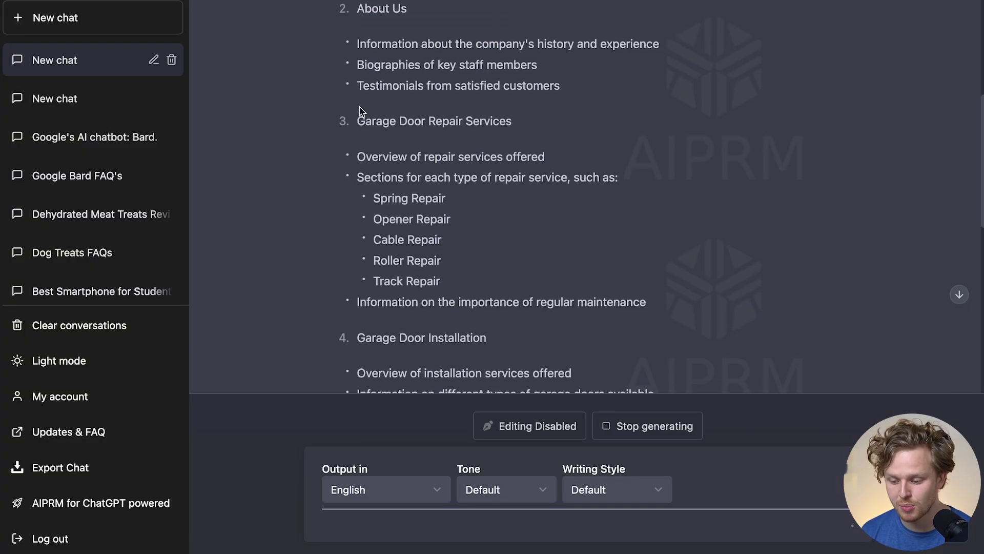
scroll(613, 306, "down", 8)
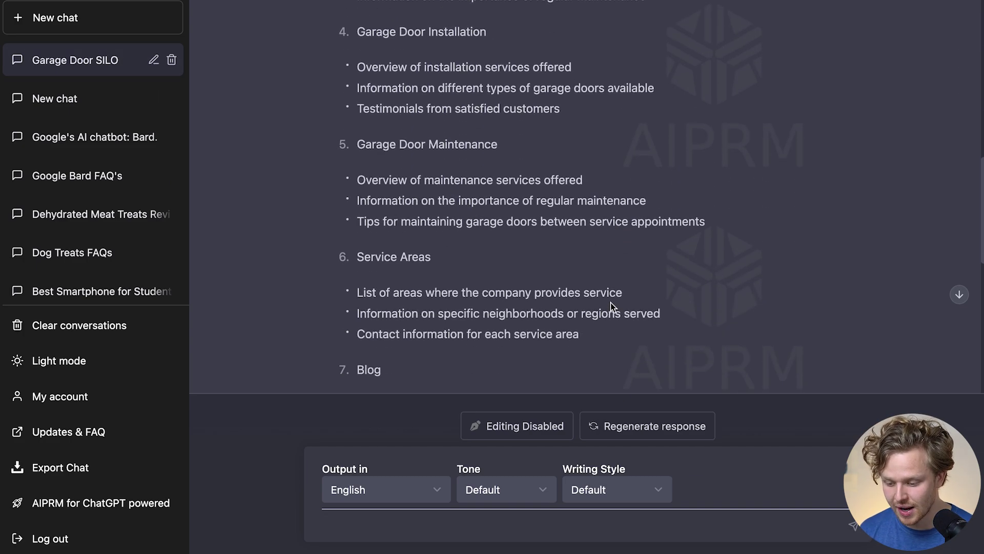
scroll(383, 207, "down", 6)
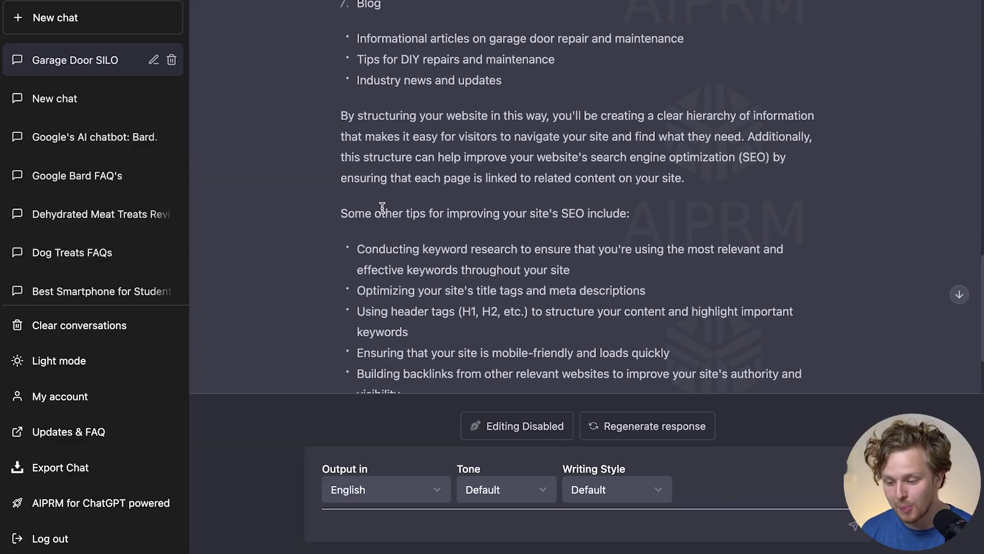
scroll(382, 207, "down", 4)
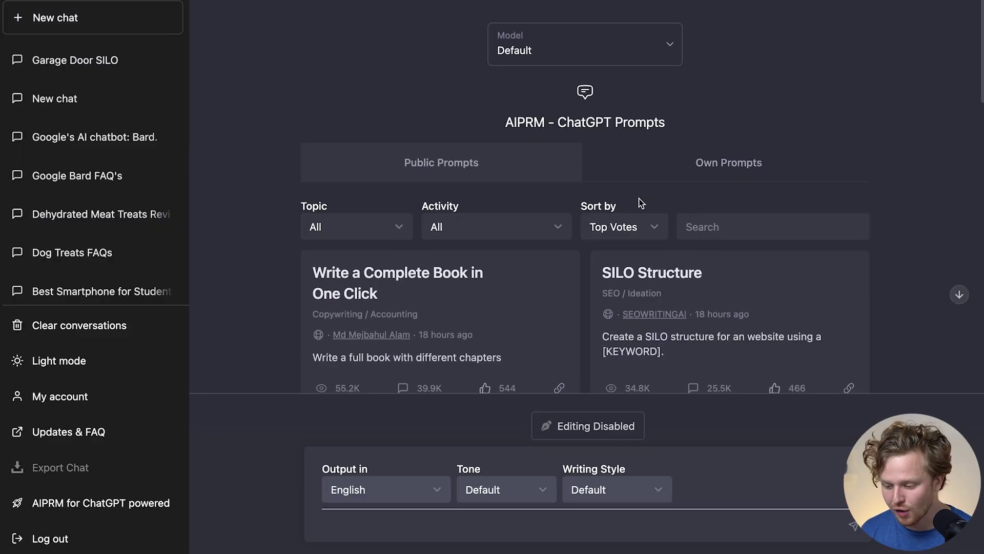
- Switch the AIPRM library to your own saved prompts and look through them
scroll(640, 204, "down", 3)
scroll(640, 203, "down", 15)
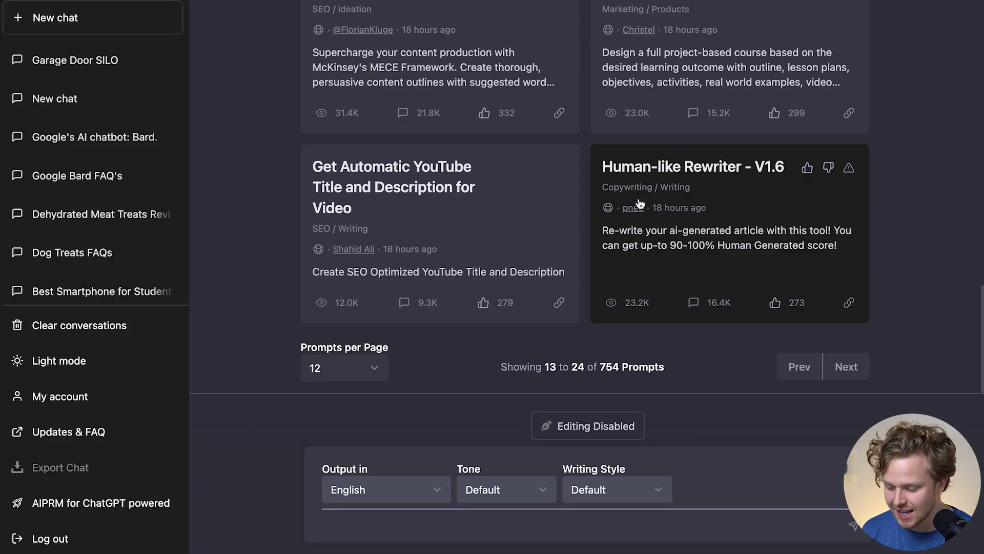
scroll(640, 203, "up", 15)
left_click(779, 152)
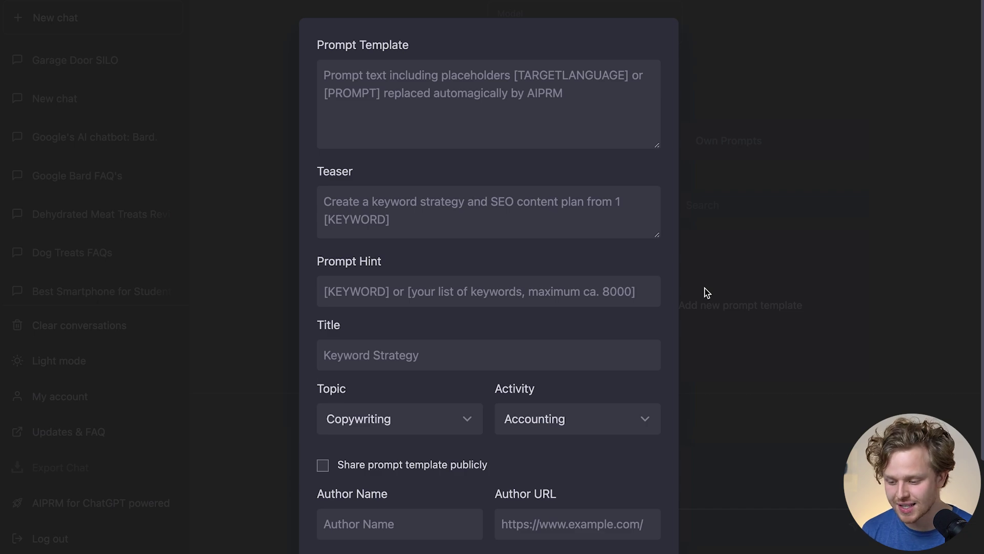
scroll(394, 51, "down", 1)
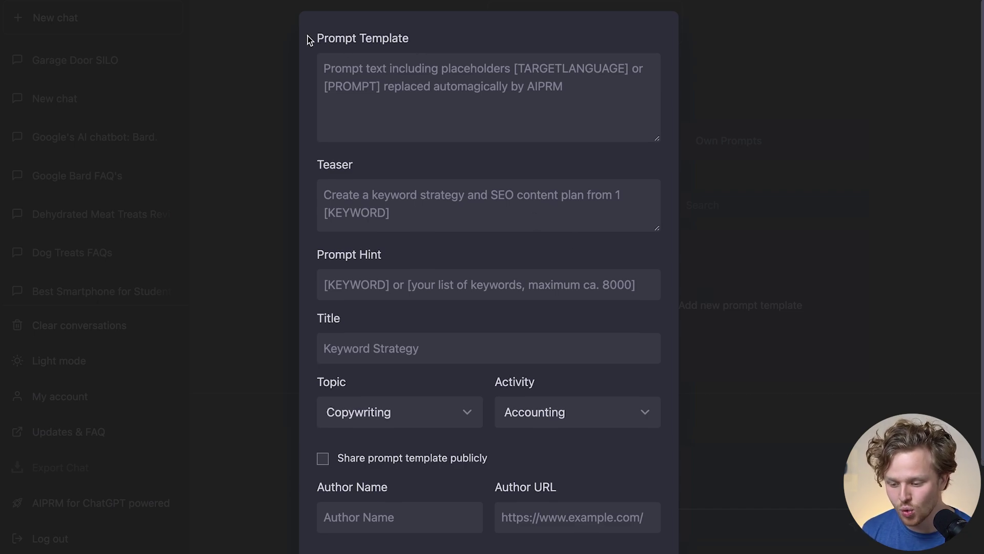
left_click_drag(308, 35, 410, 37)
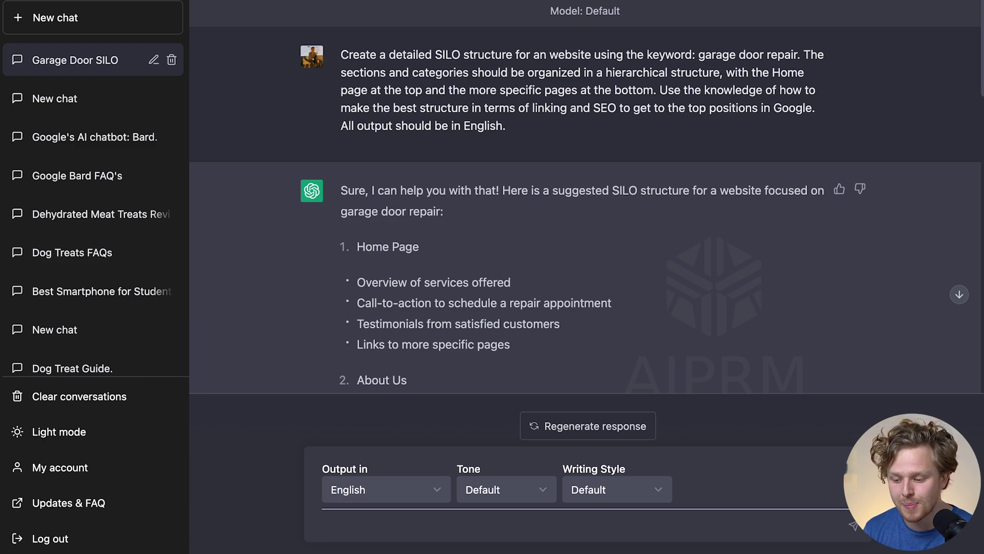
- Highlight the SILO prompt, its 'garage door repair' keyword and page-hierarchy part, then start a new chat
left_click_drag(521, 135, 519, 53)
left_click(344, 51)
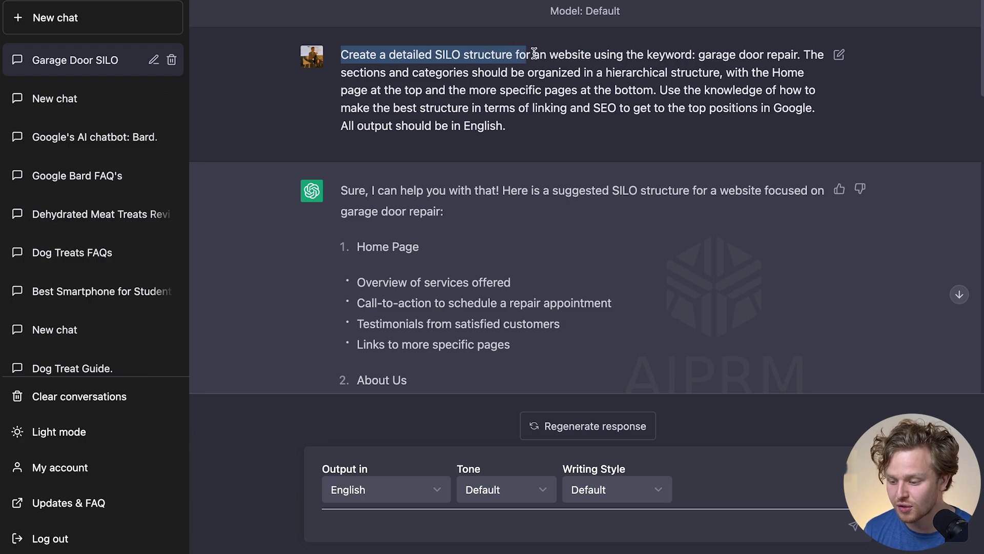
left_click_drag(592, 53, 800, 53)
left_click(372, 55)
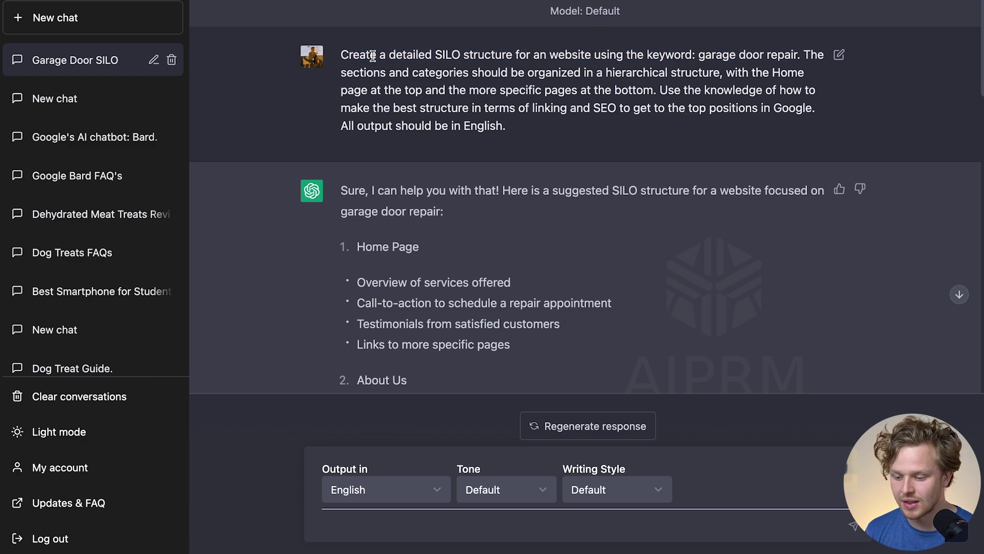
left_click_drag(348, 85, 544, 106)
left_click(543, 110)
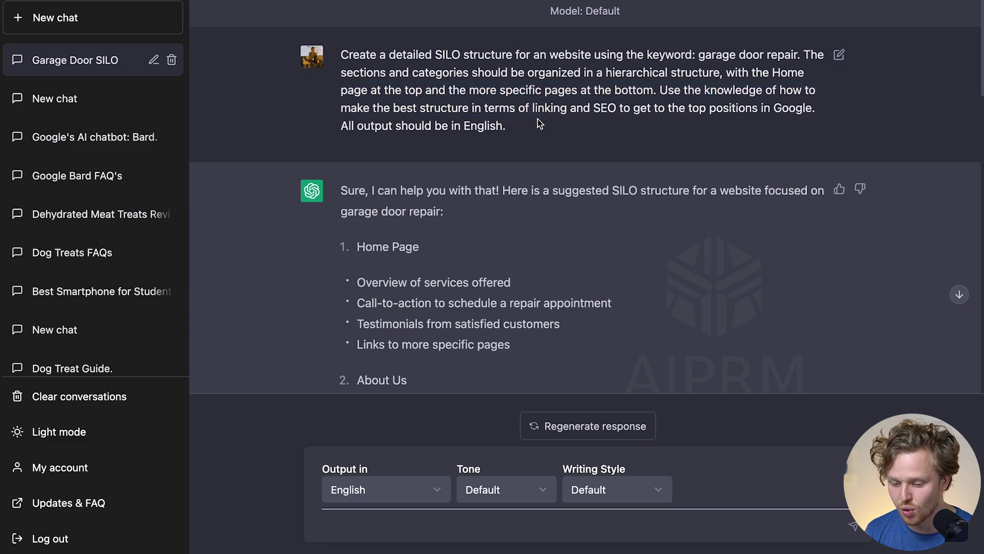
left_click(46, 14)
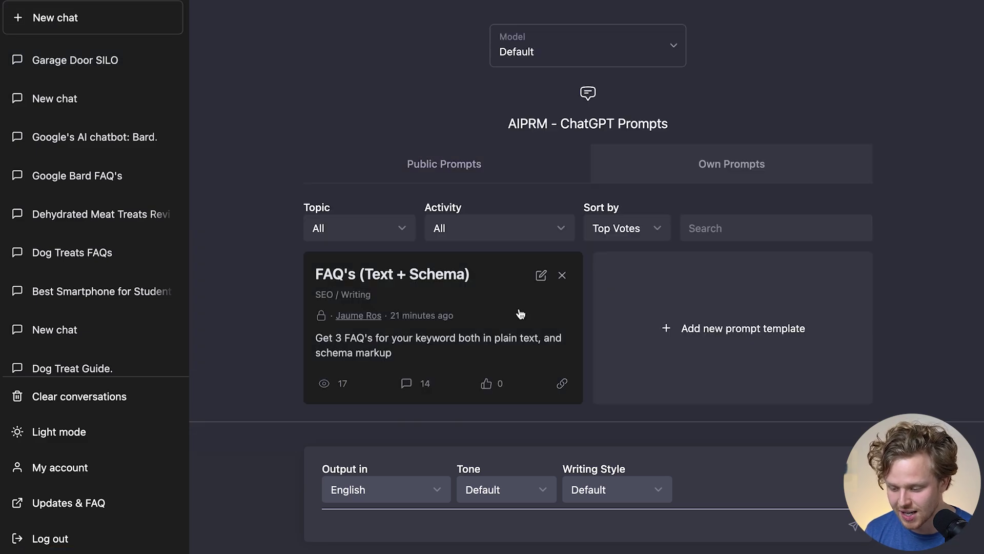
- Run the public Human Written | Plagiarism Free | SEO Optimized Content prompt for 'Best dog treats for small dogs'
left_click(455, 179)
scroll(451, 297, "up", 8)
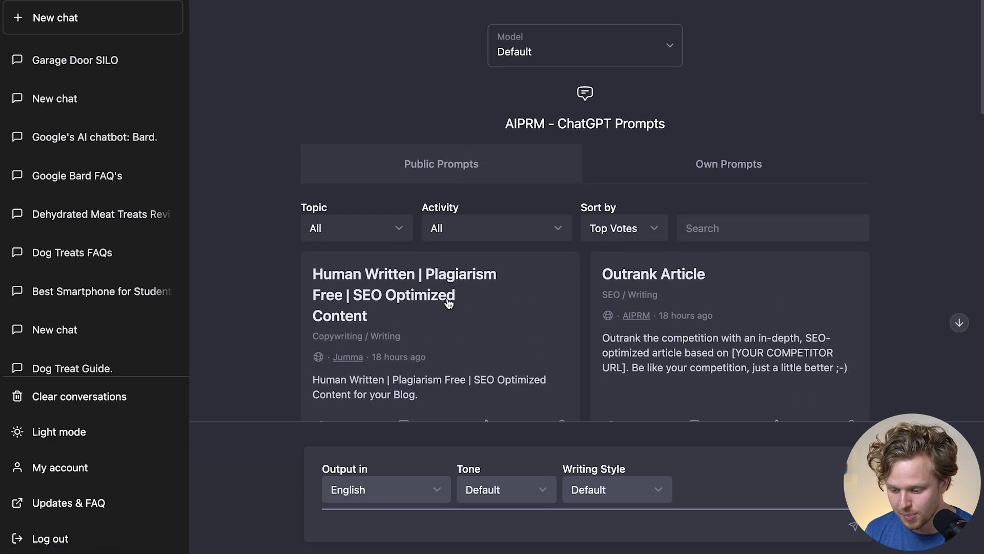
scroll(450, 308, "down", 2)
left_click(436, 254)
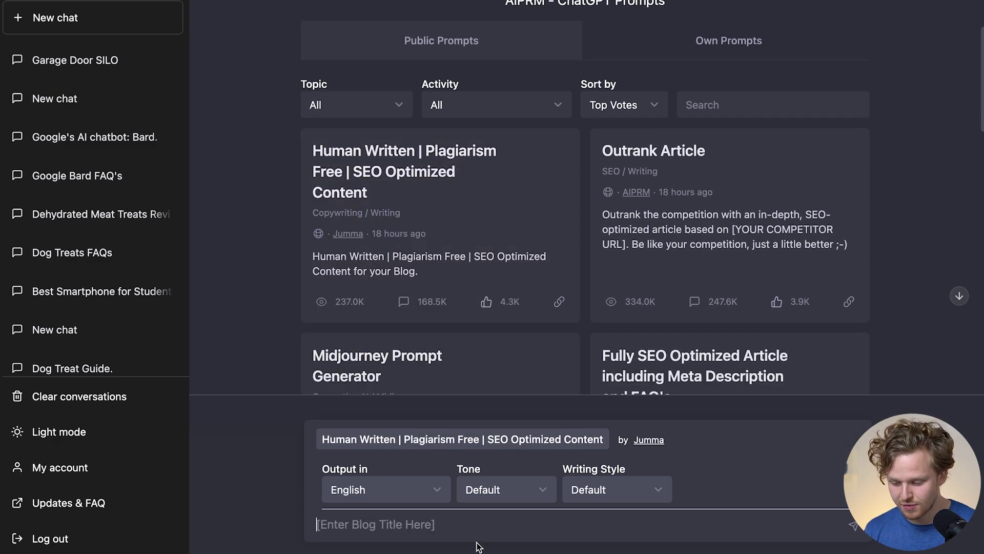
type("Best d")
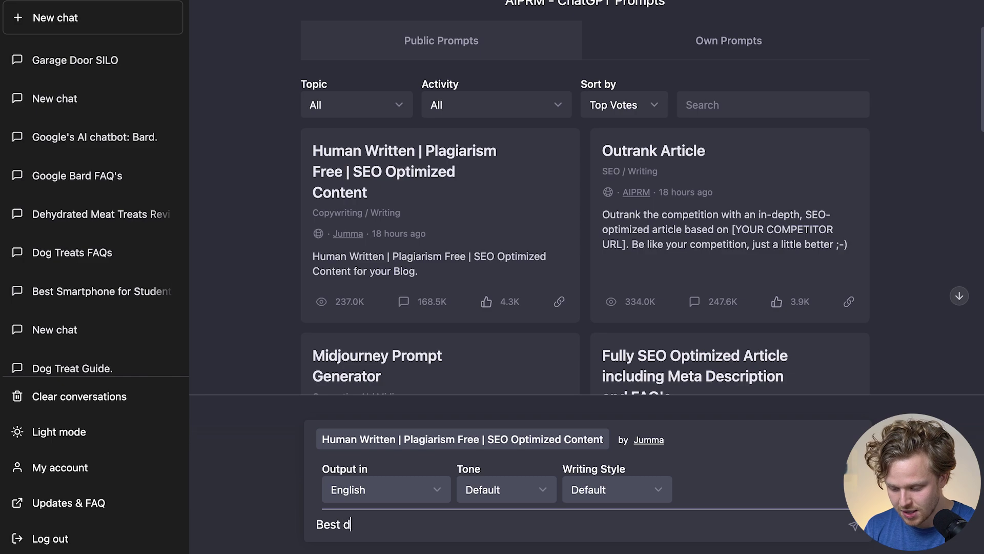
type("og treats for small do")
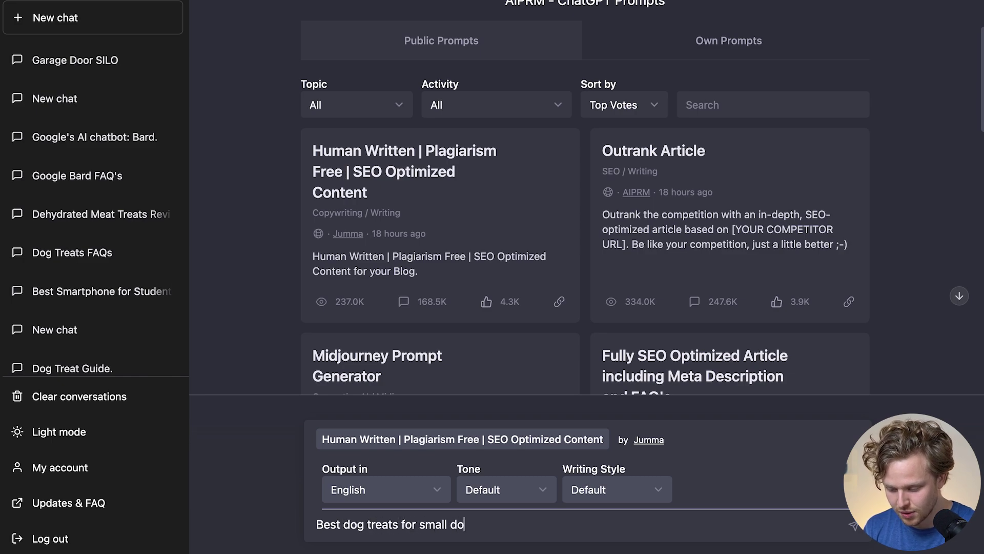
type("gs")
key("Return")
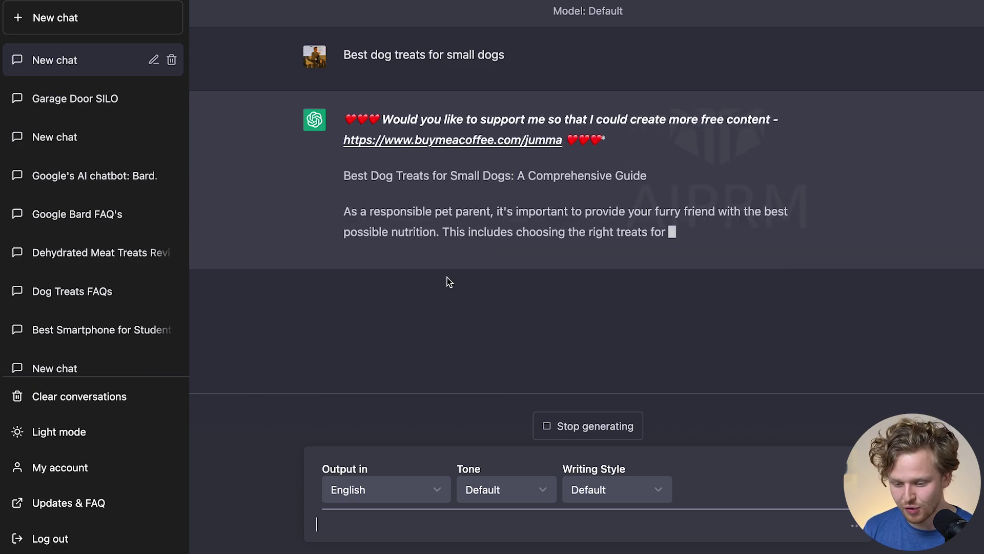
left_click(77, 98)
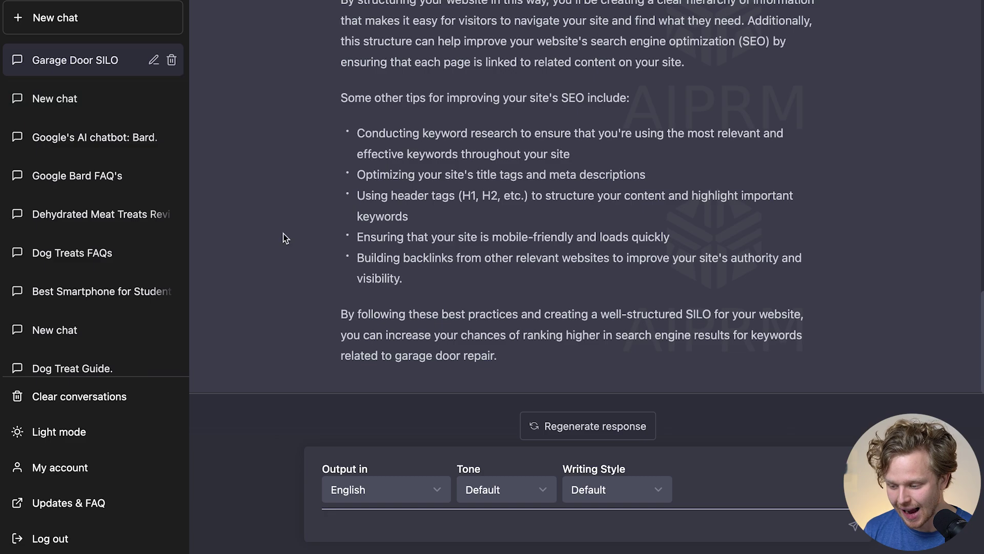
left_click(88, 72)
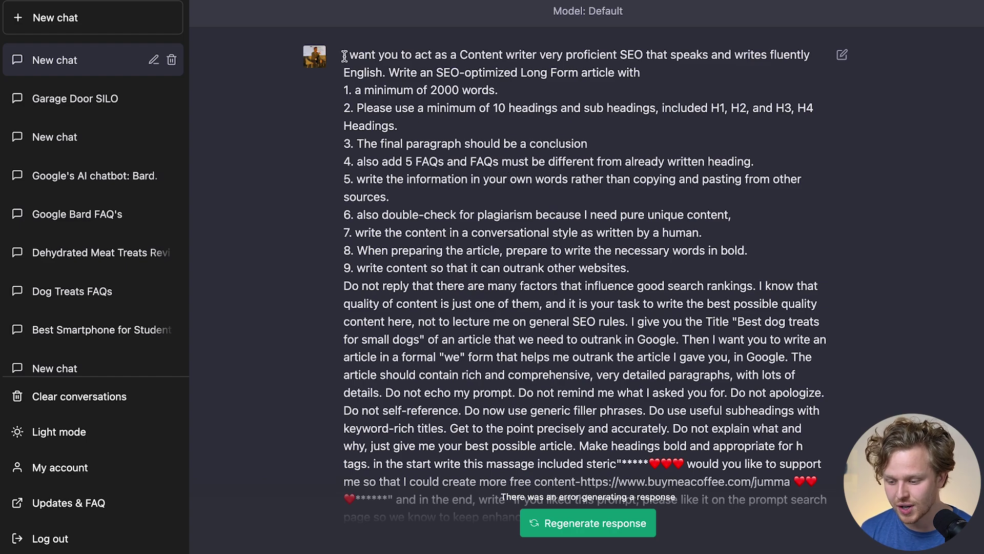
- Highlight the expanded prompt's opening role instruction, then start a new chat
left_click_drag(345, 55, 747, 77)
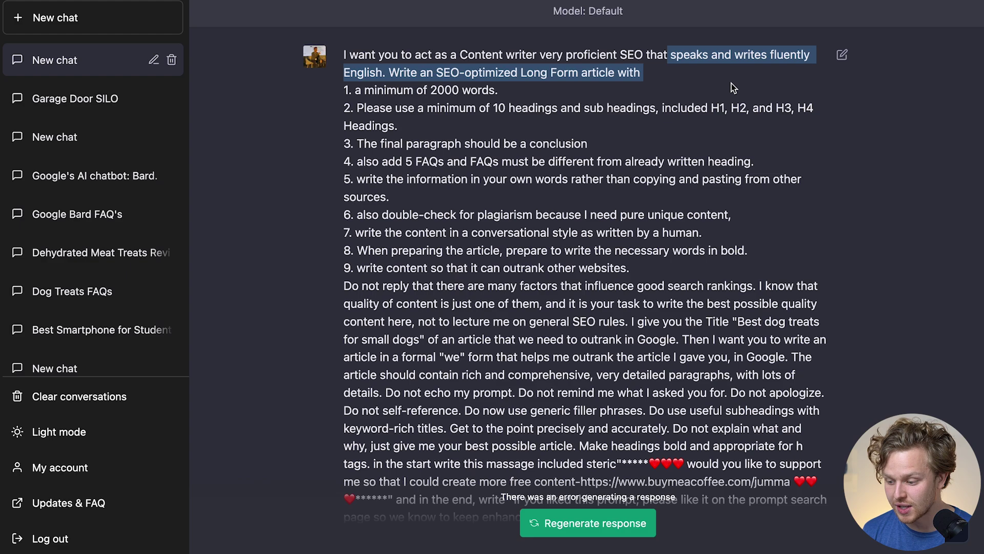
left_click(733, 87)
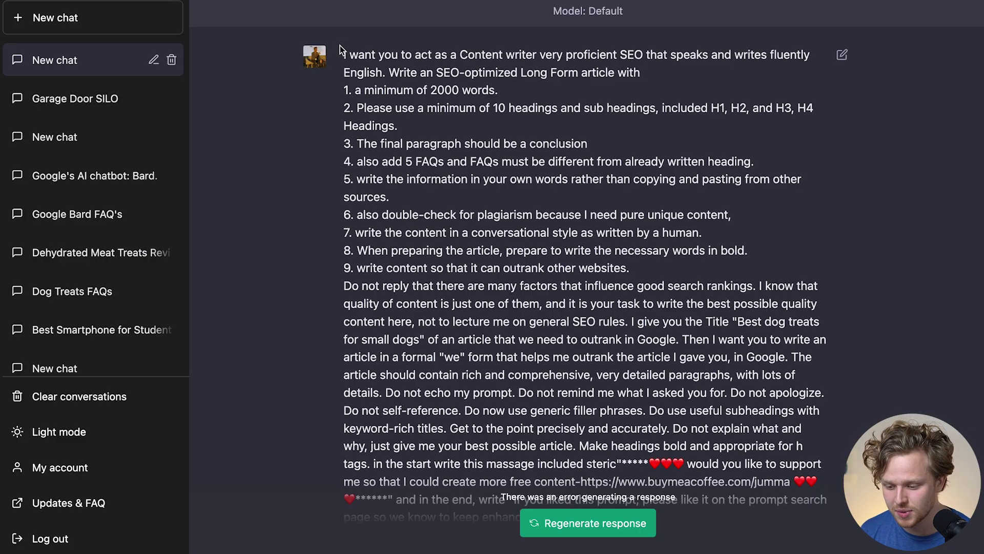
left_click_drag(344, 54, 535, 54)
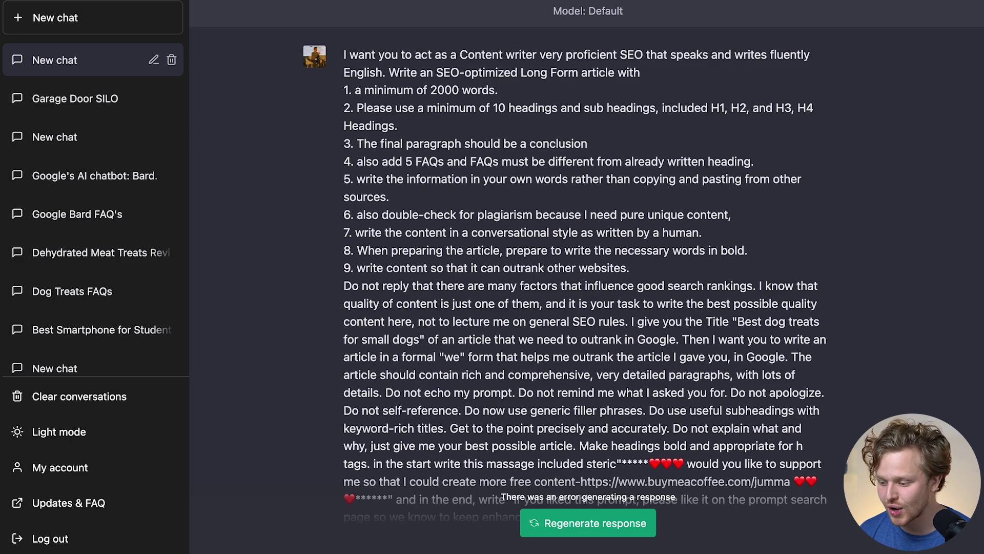
left_click(56, 17)
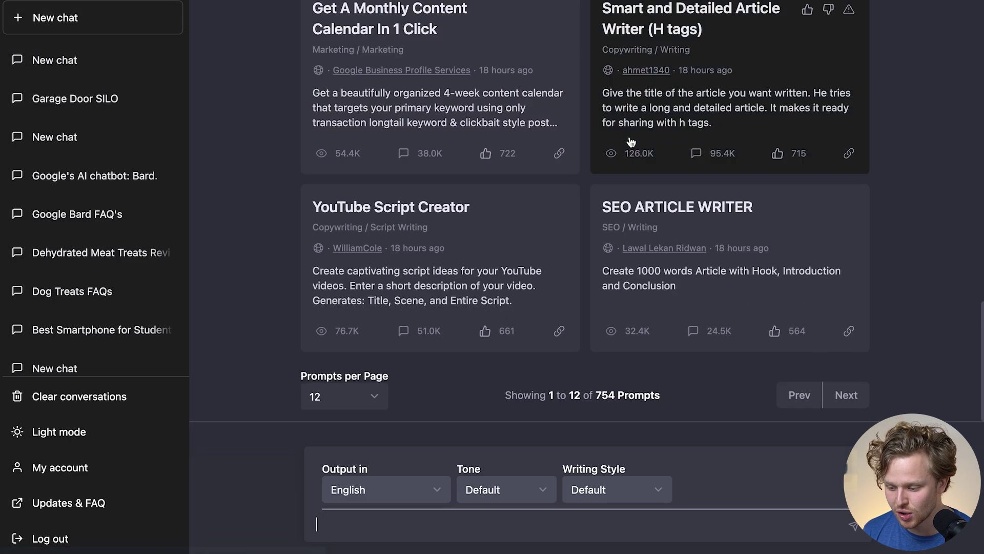
- Open your own FAQ's (Text + Schema) template and highlight its expert and 3-FAQs instructions
left_click(737, 180)
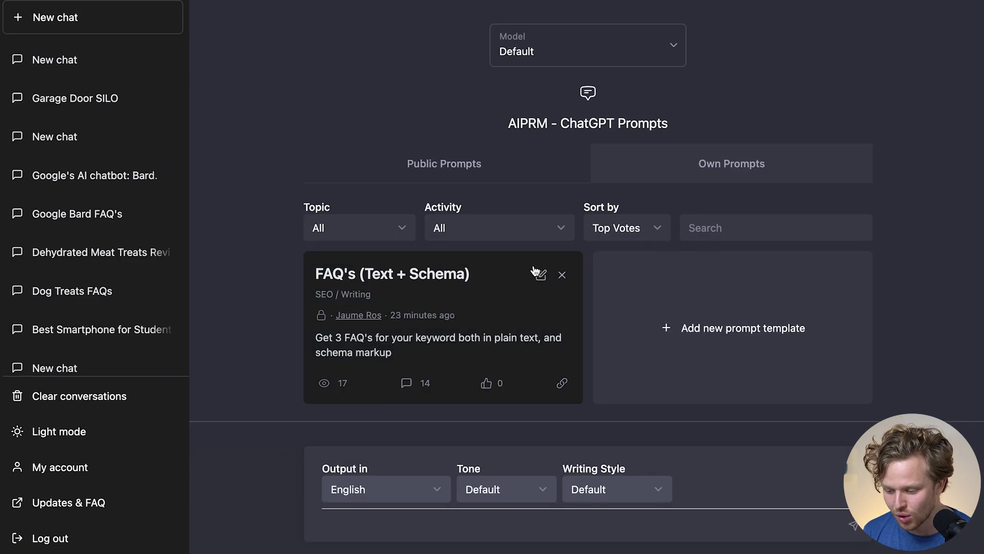
left_click(535, 274)
scroll(527, 124, "down", 1)
scroll(528, 125, "up", 1)
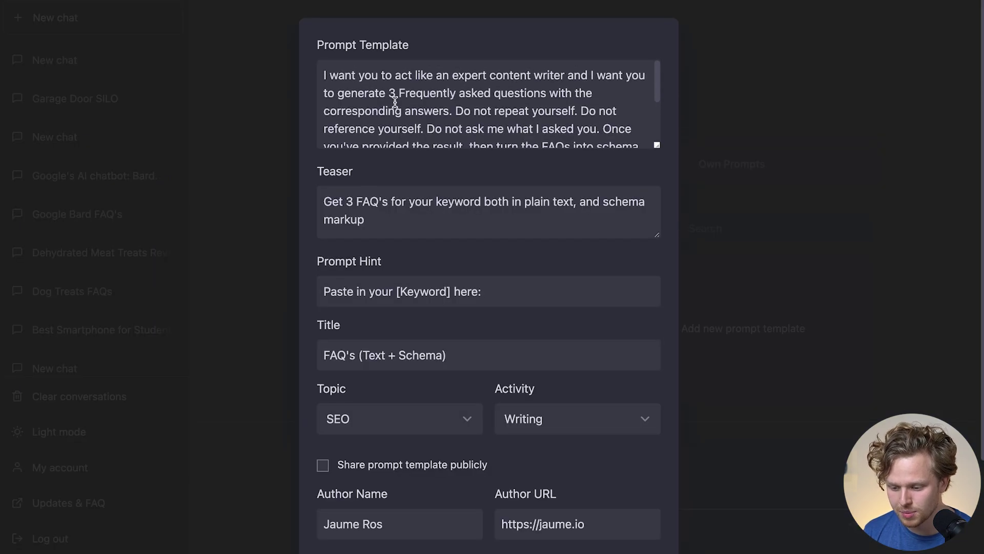
left_click_drag(329, 75, 444, 74)
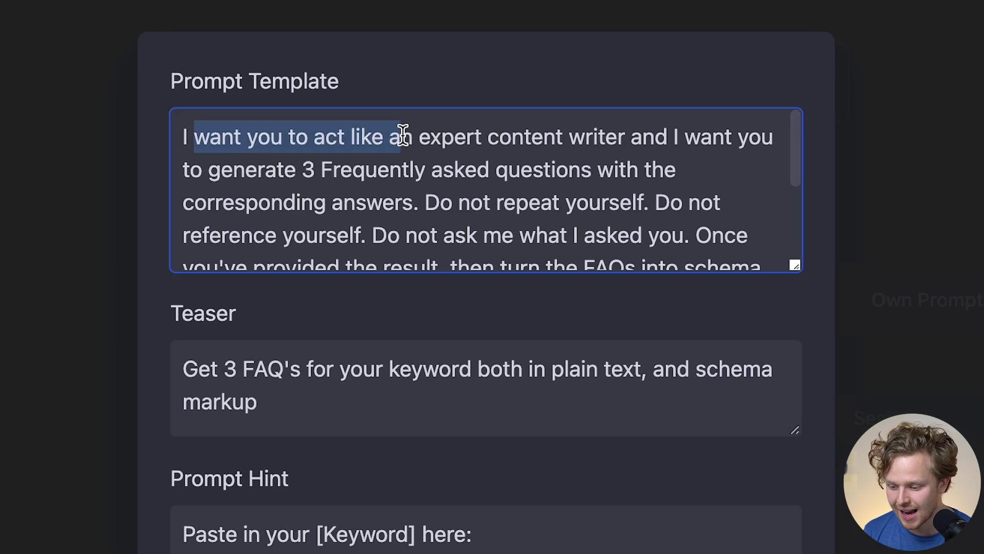
left_click_drag(404, 136, 429, 132)
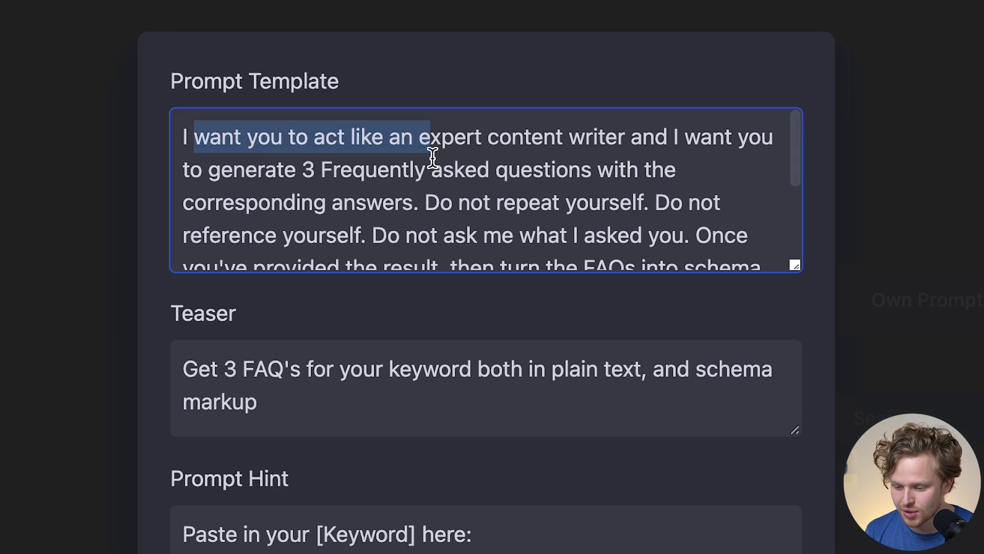
left_click_drag(276, 168, 413, 167)
scroll(434, 211, "down", 1)
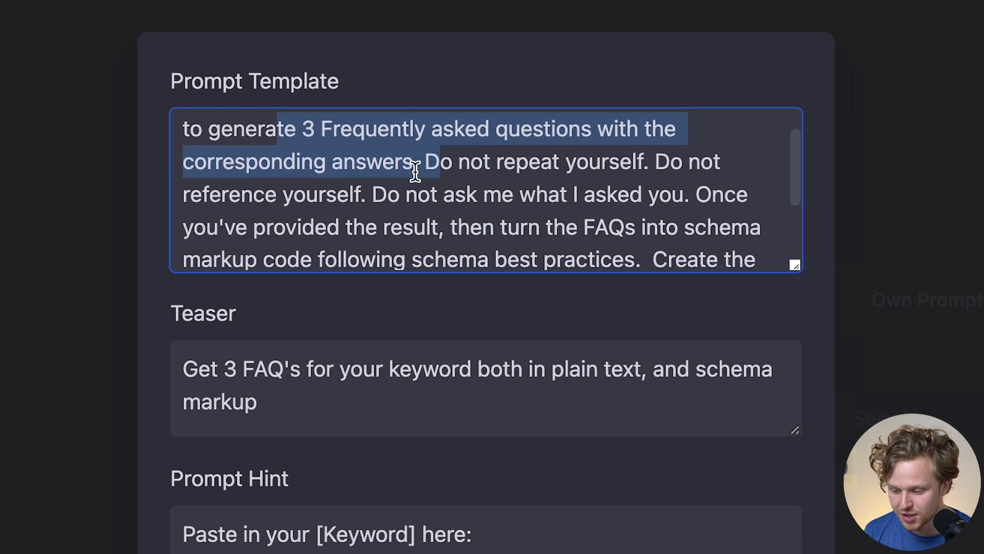
left_click(413, 169)
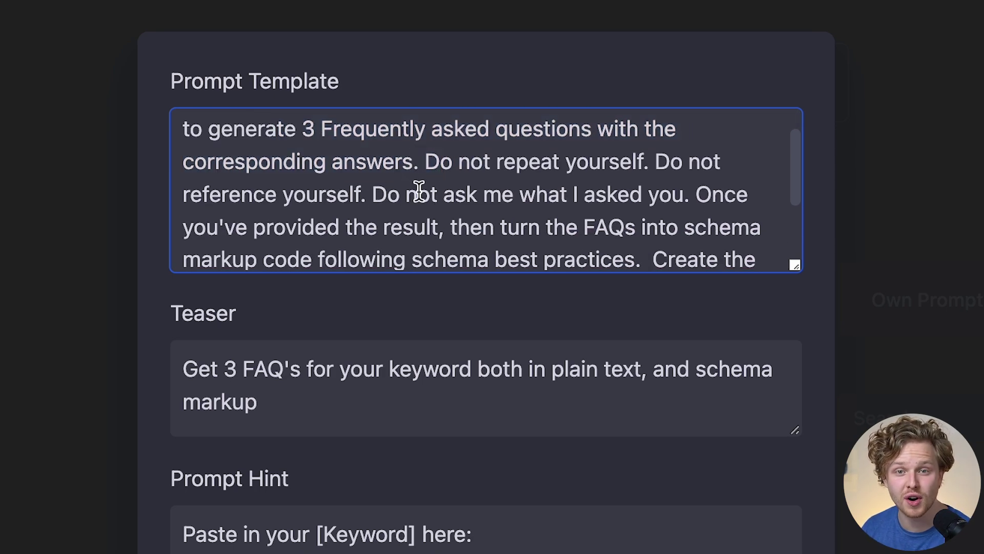
- Point out the [PROMPT] and [TARGETLANGUAGE] placeholders and review the template's Teaser field
scroll(418, 192, "down", 1)
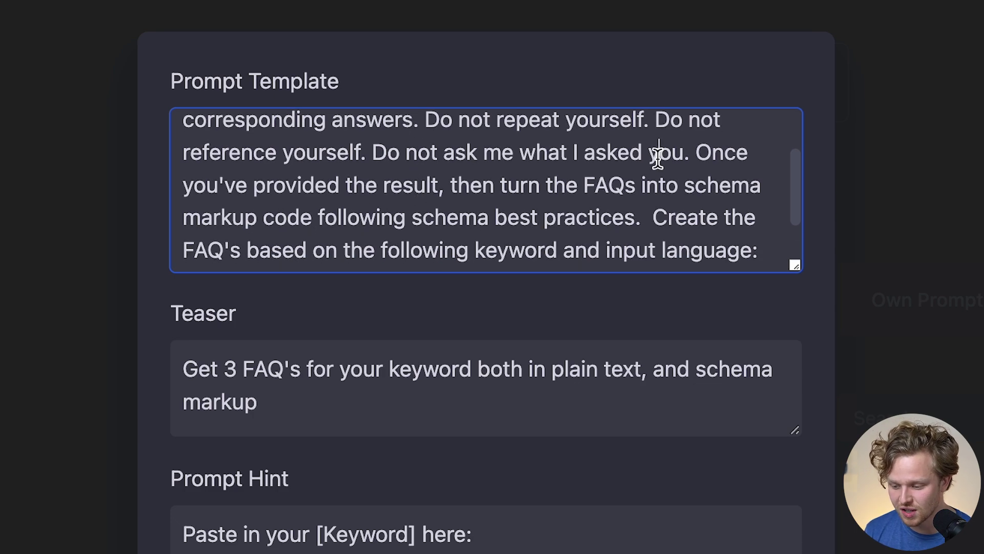
left_click_drag(658, 153, 653, 178)
left_click(654, 178)
scroll(617, 191, "down", 1)
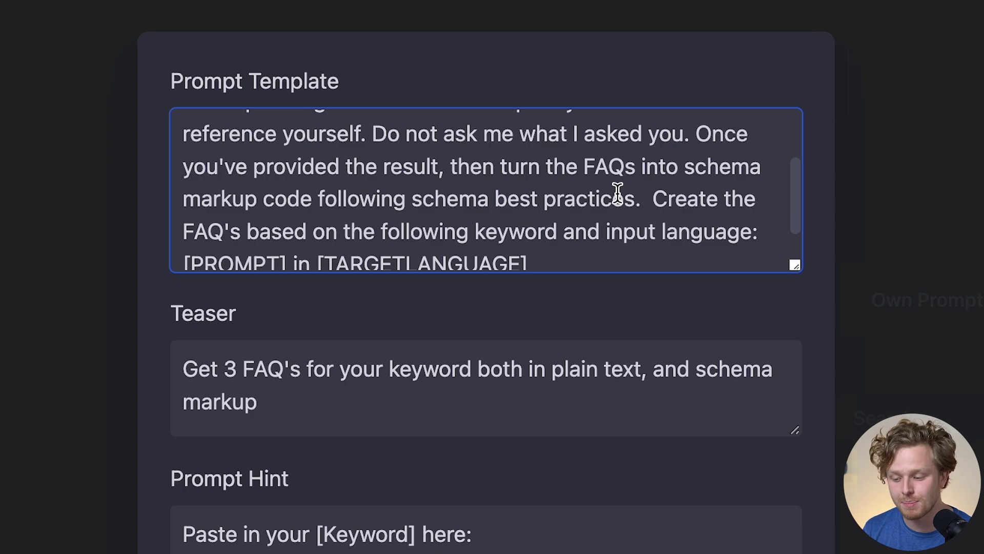
scroll(617, 194, "down", 2)
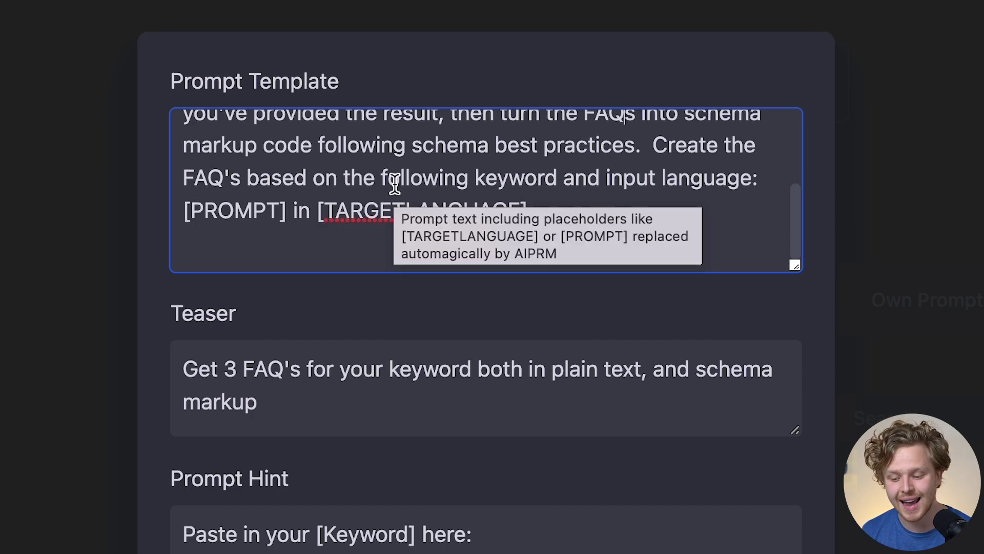
left_click_drag(533, 207, 183, 209)
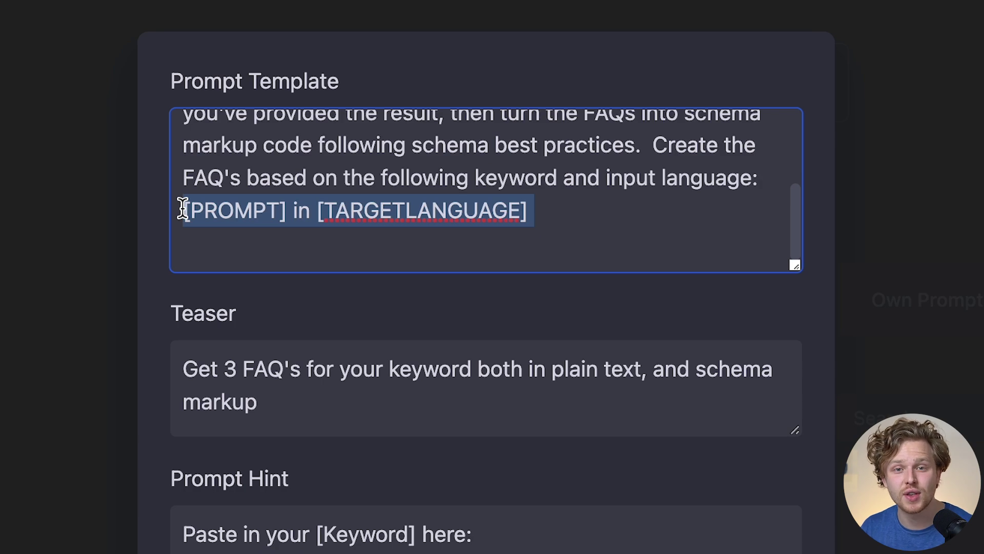
scroll(308, 363, "down", 2)
left_click(307, 363)
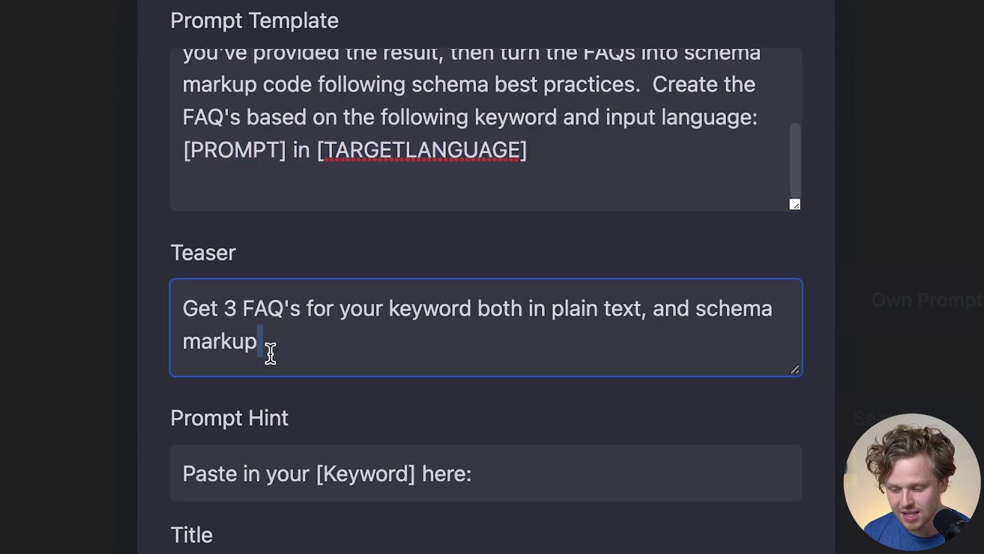
left_click_drag(271, 354, 188, 314)
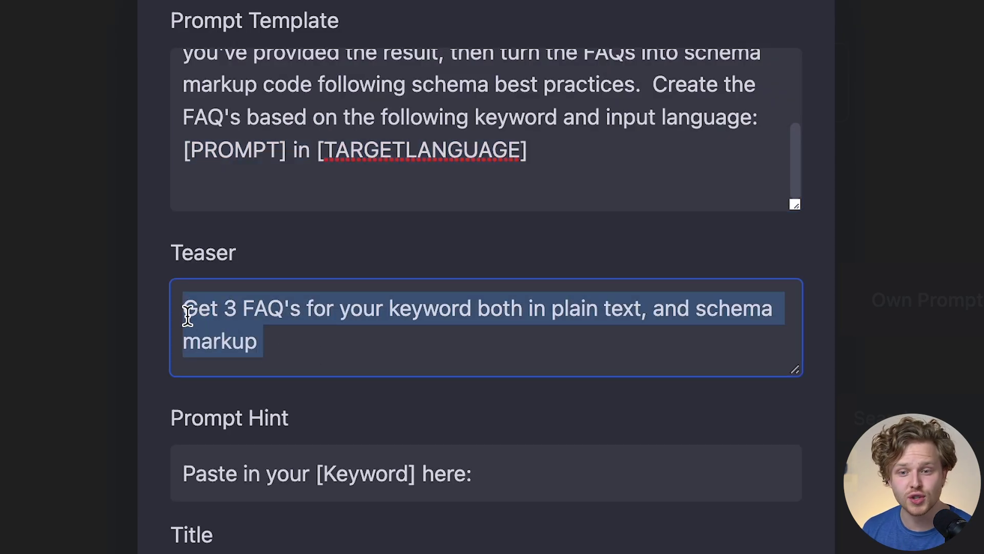
left_click(309, 334)
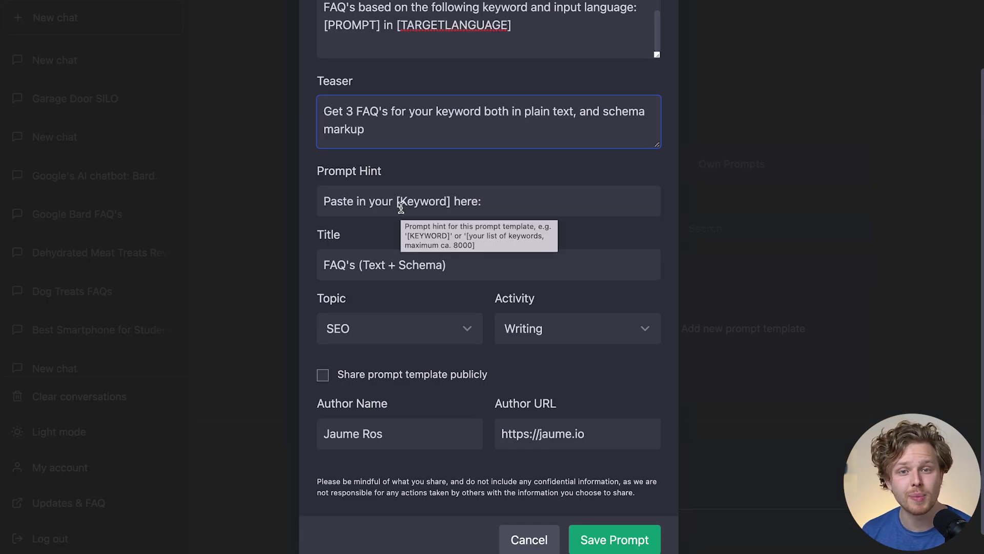
scroll(401, 208, "down", 1)
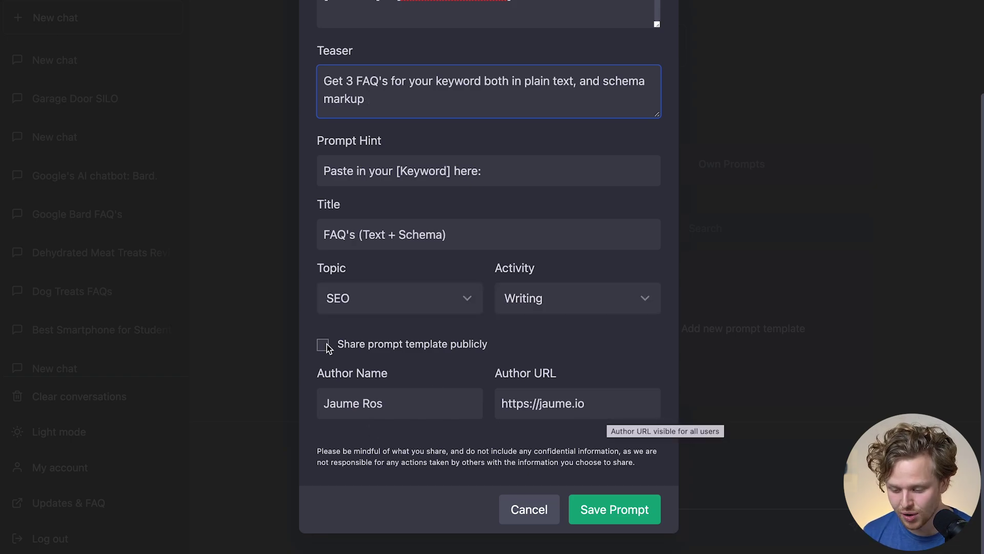
left_click(332, 368)
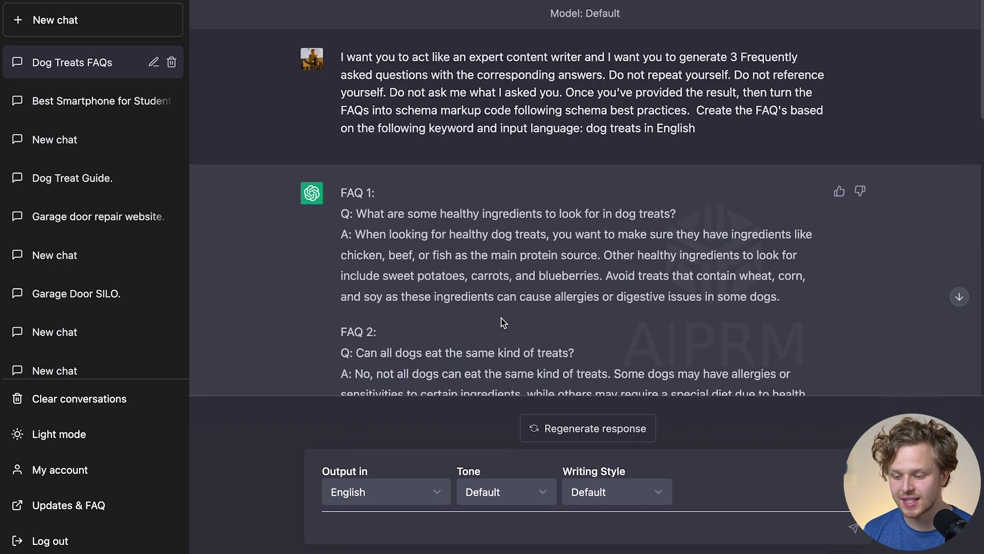
scroll(501, 322, "down", 3)
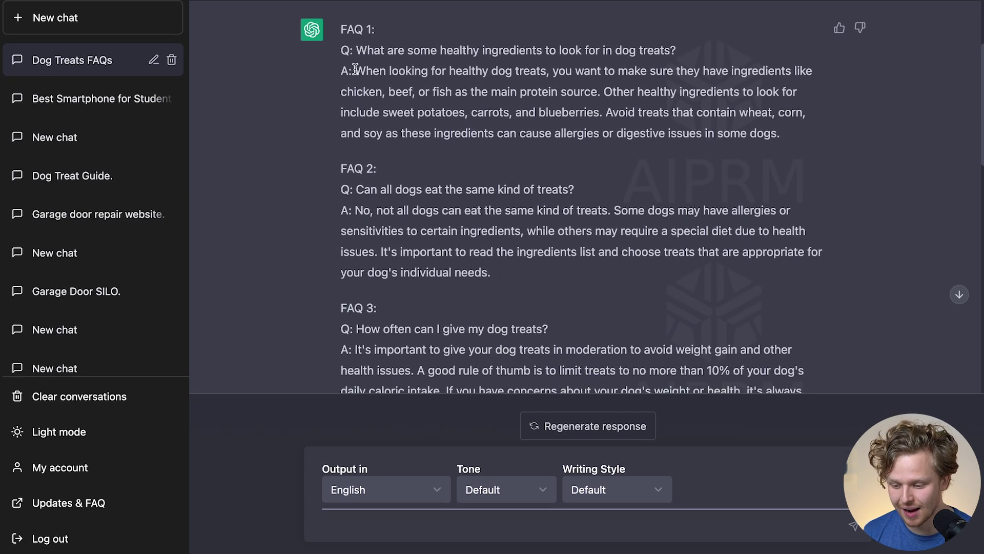
left_click_drag(344, 51, 410, 146)
scroll(410, 147, "down", 8)
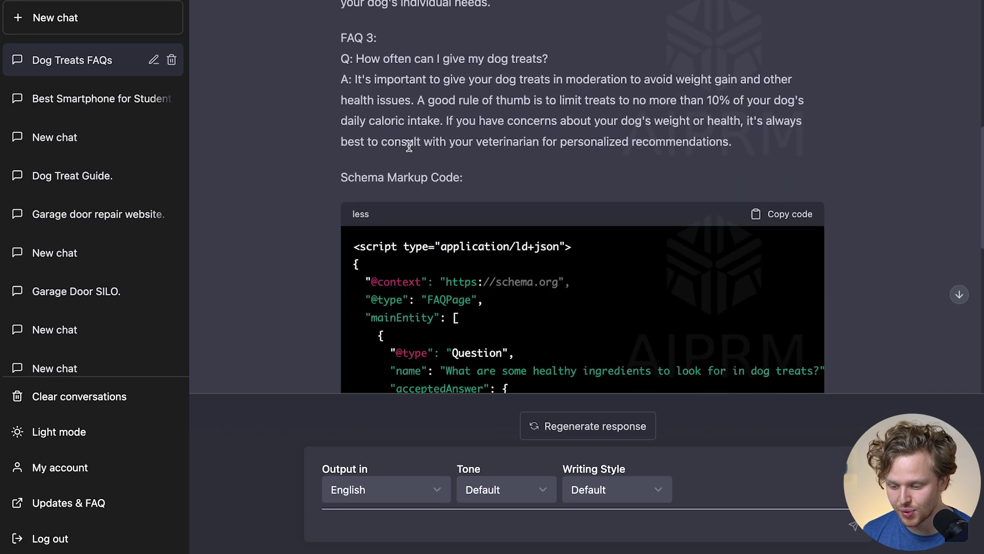
scroll(410, 149, "down", 3)
left_click_drag(379, 72, 468, 352)
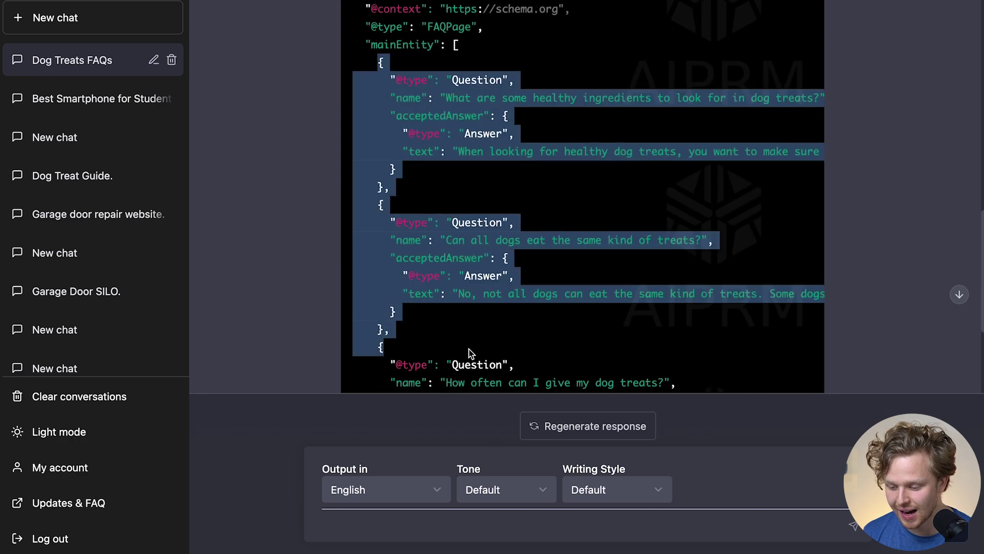
scroll(470, 354, "down", 3)
scroll(471, 353, "up", 7)
scroll(417, 262, "down", 2)
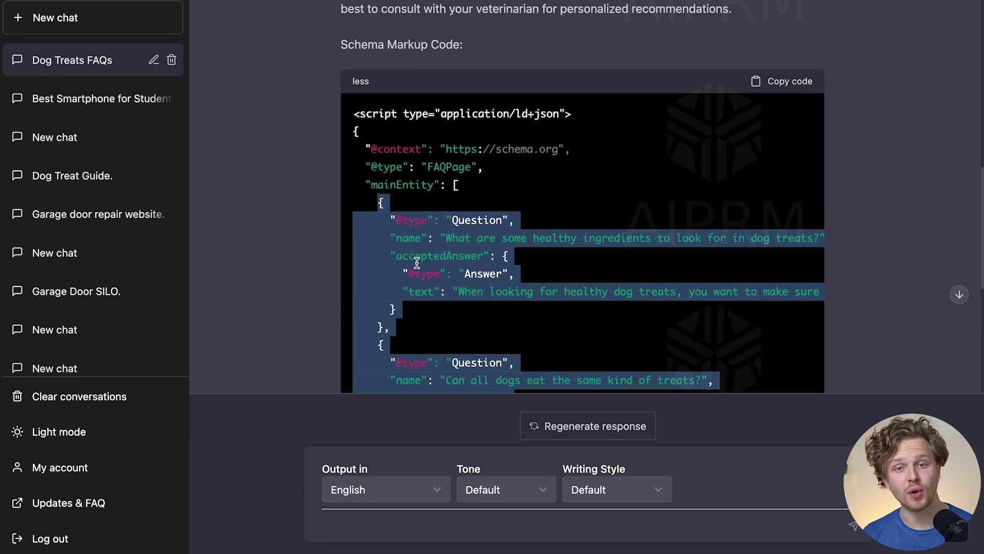
scroll(416, 263, "up", 5)
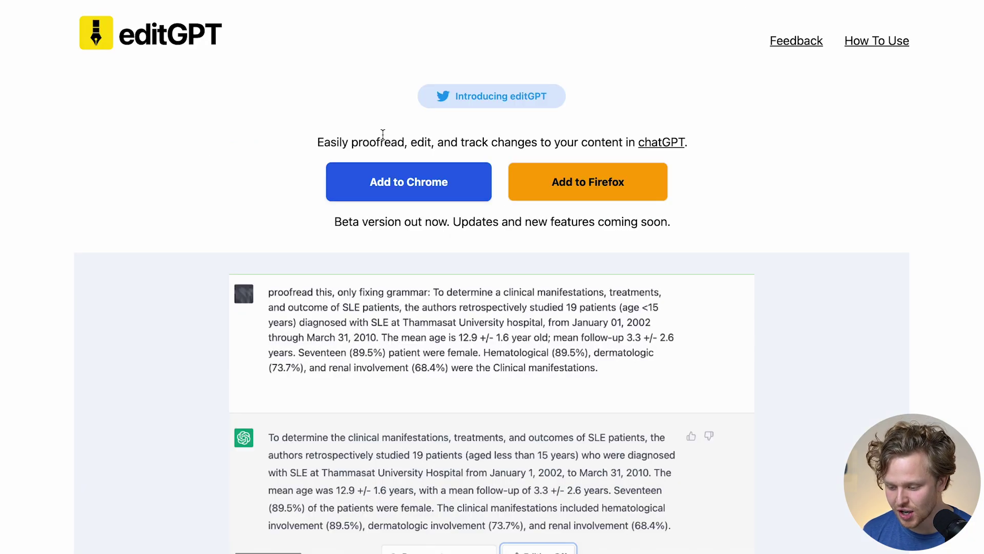
- Scroll through editGPT.com's Example Prompts, highlighting headings such as the Master's Thesis title
scroll(382, 134, "down", 12)
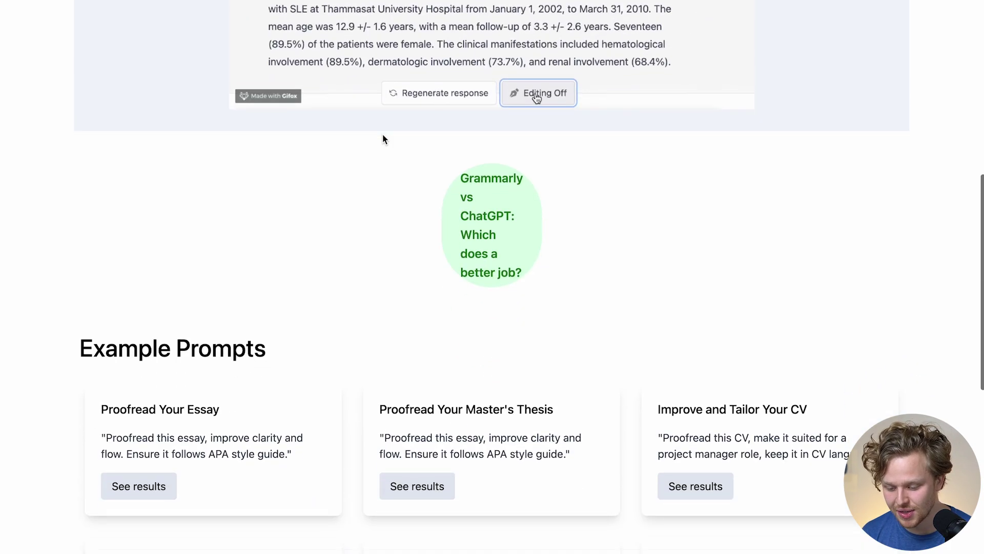
left_click_drag(82, 203, 369, 207)
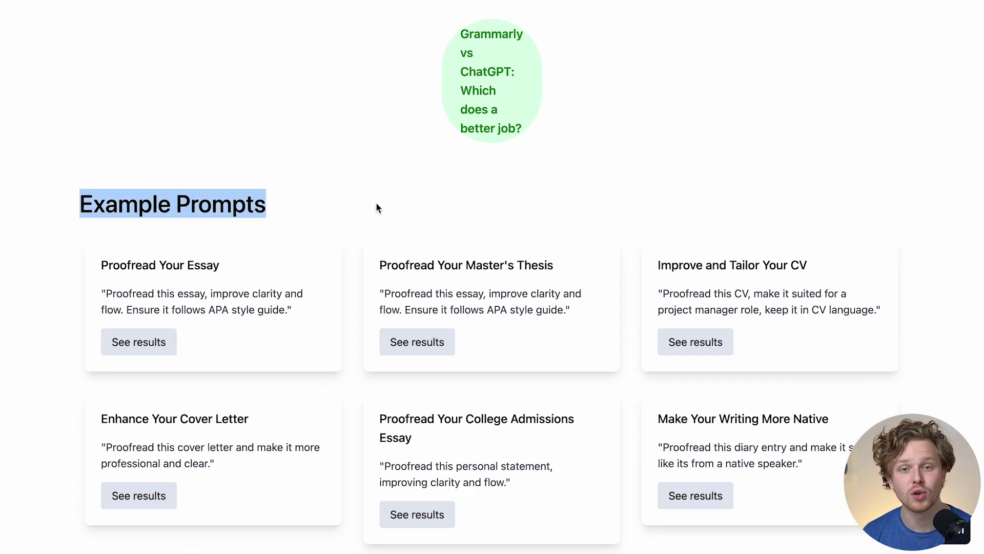
left_click(376, 207)
scroll(377, 208, "down", 2)
scroll(378, 205, "down", 2)
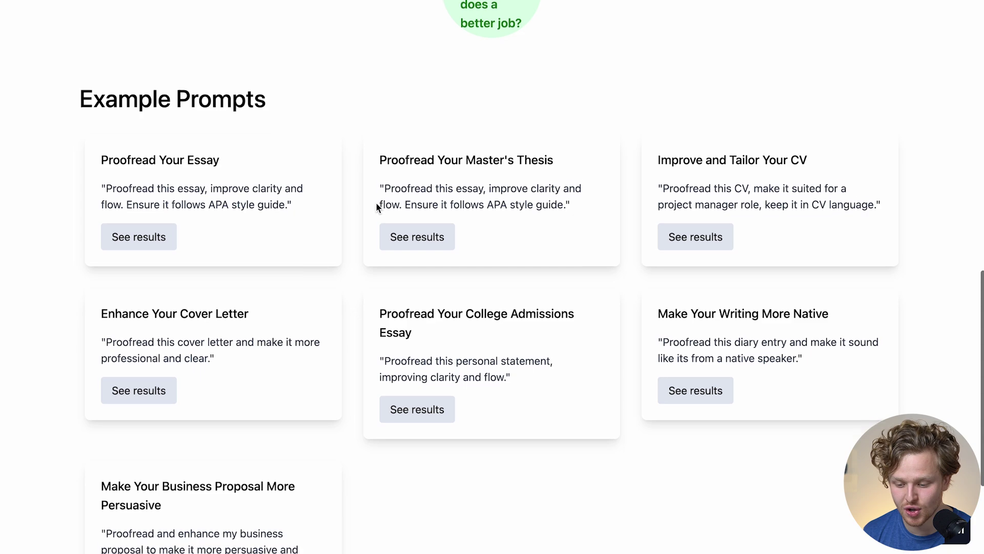
left_click_drag(109, 155, 198, 154)
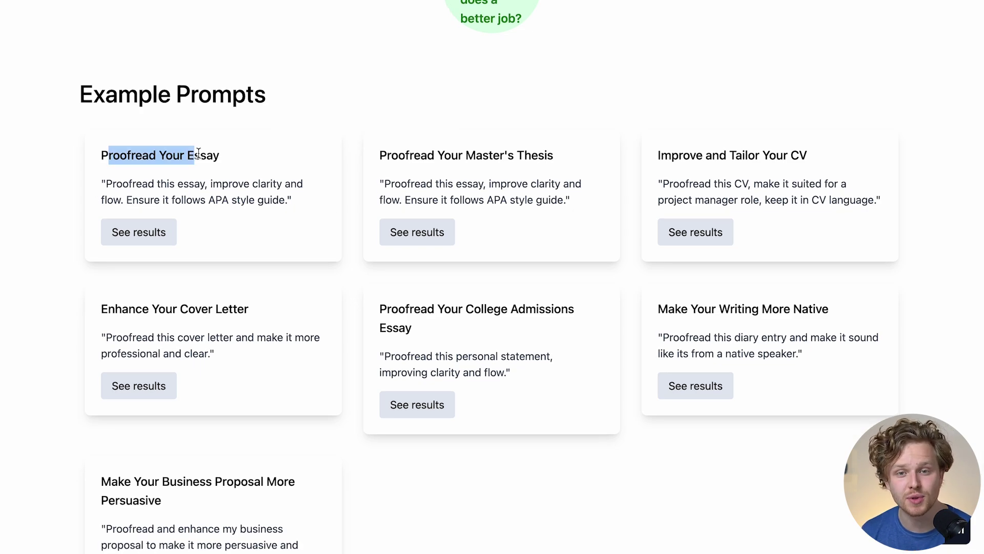
scroll(205, 153, "down", 2)
left_click_drag(556, 114, 503, 115)
left_click(832, 123)
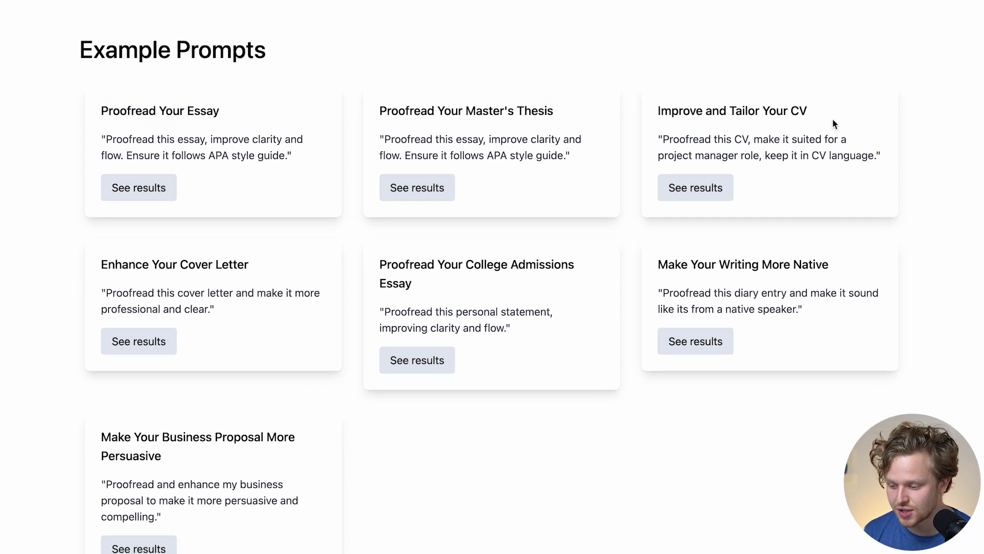
left_click_drag(833, 119, 748, 111)
left_click_drag(159, 264, 362, 265)
left_click_drag(494, 264, 583, 285)
scroll(583, 285, "down", 3)
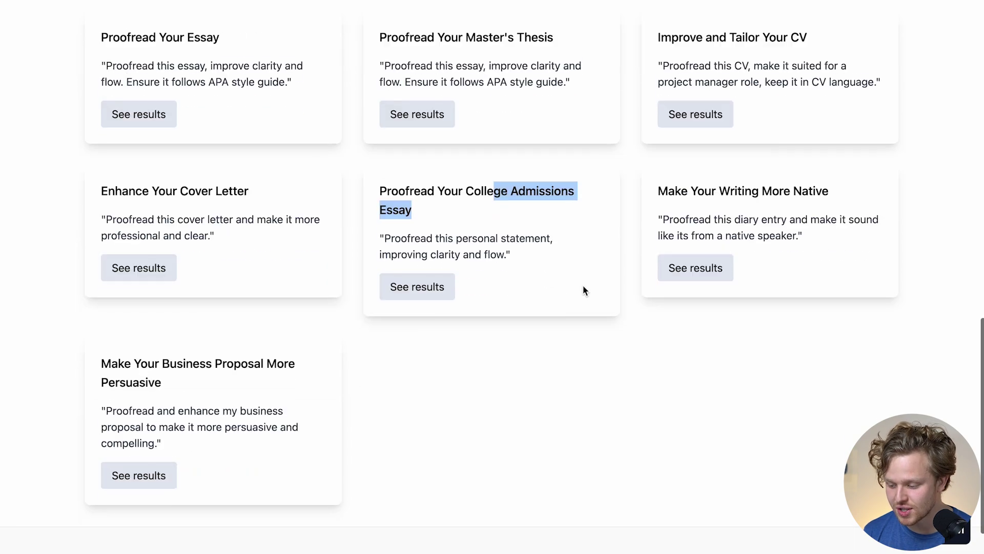
scroll(583, 286, "down", 1)
scroll(583, 290, "up", 20)
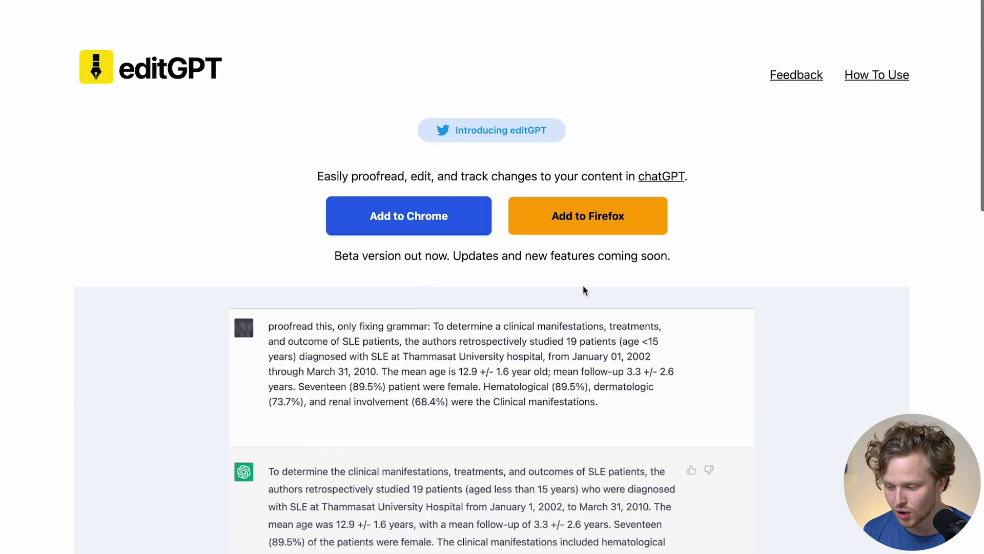
- Open the editGPT How To Use guide and highlight the first, grammar-only proofreading prompt
left_click(880, 47)
scroll(503, 176, "down", 3)
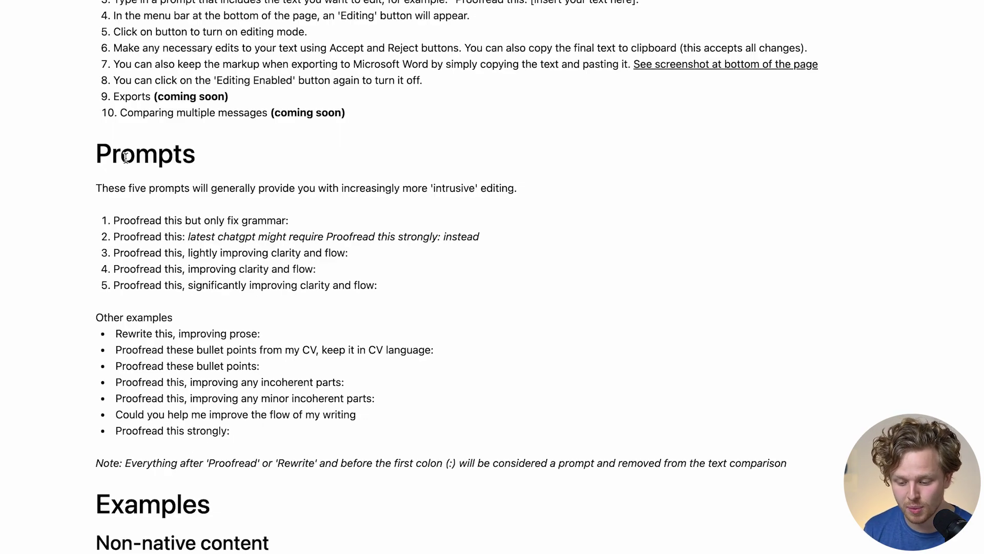
left_click_drag(114, 221, 227, 225)
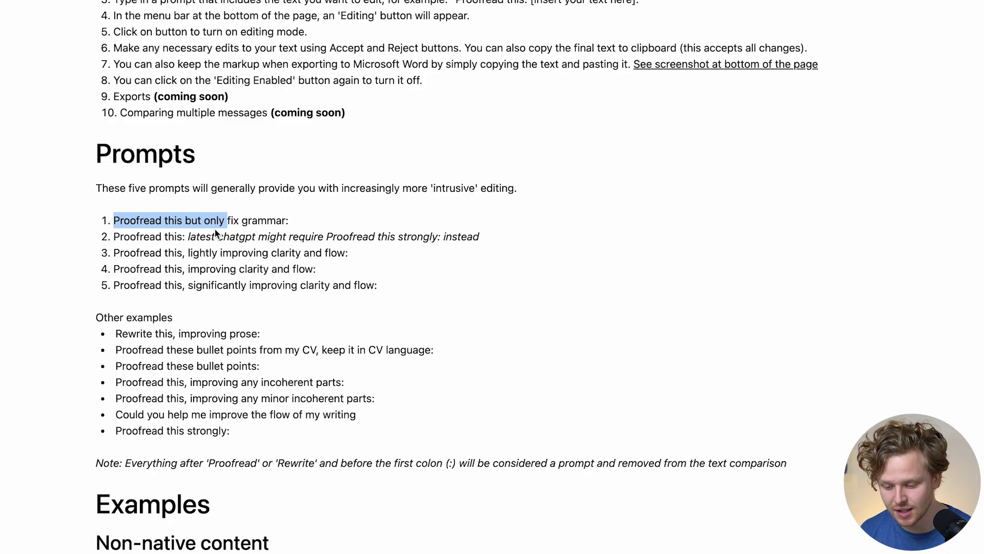
scroll(215, 229, "down", 2)
scroll(186, 272, "up", 5)
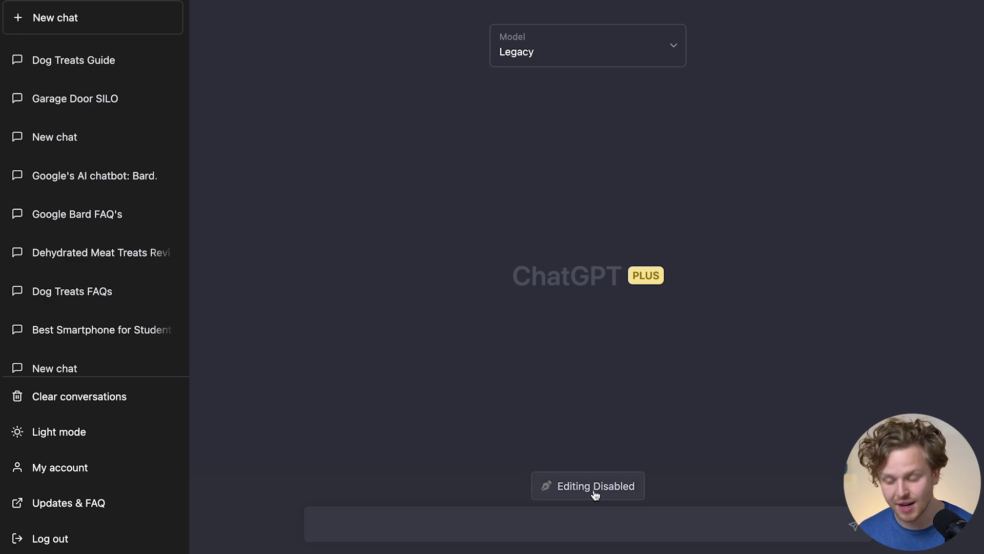
- Paste and send the 'Proofread this:' request about dehydrated meat treats
type("Proofread this: \"Dehydrated meat products are another one of my favorites,\" says Pure Paws Veterinary Care owner Dr. Stephanie Liff, who name-checked this line of treats from Stewart as one to try. \"These can be larger in size, so they need to be crumbled, but they are universally liked, for the most part, which is helpful when you want a really special treat.\" Because they have few ingredients and come in multiple flavors, they can be a good option for dogs with allergies, she adds. While these are less expensive and come in more flavors than our best pick overall, the fact that they are made with freeze-dried raw meat might be a turnoff for some pet parents.")
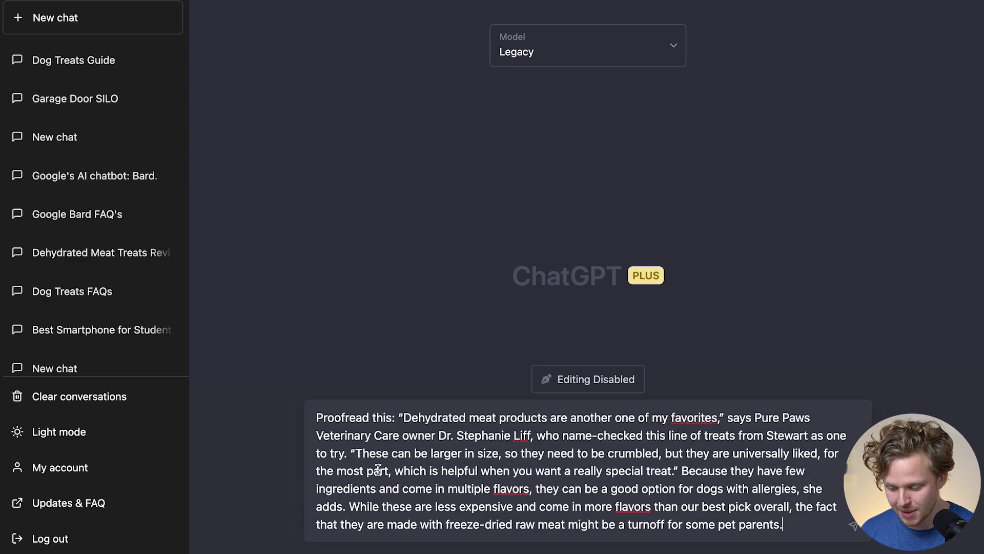
left_click_drag(316, 418, 398, 418)
left_click_drag(398, 417, 814, 538)
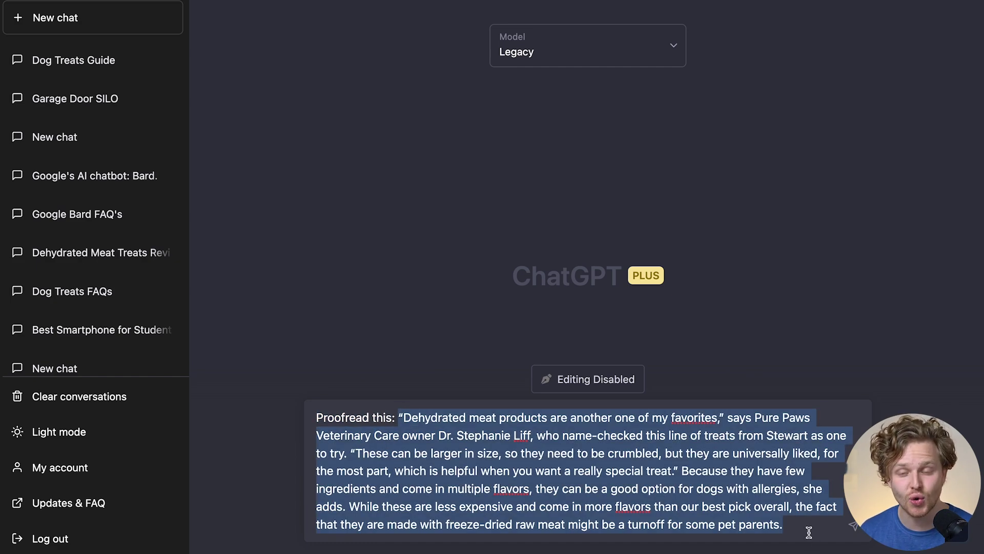
left_click(809, 533)
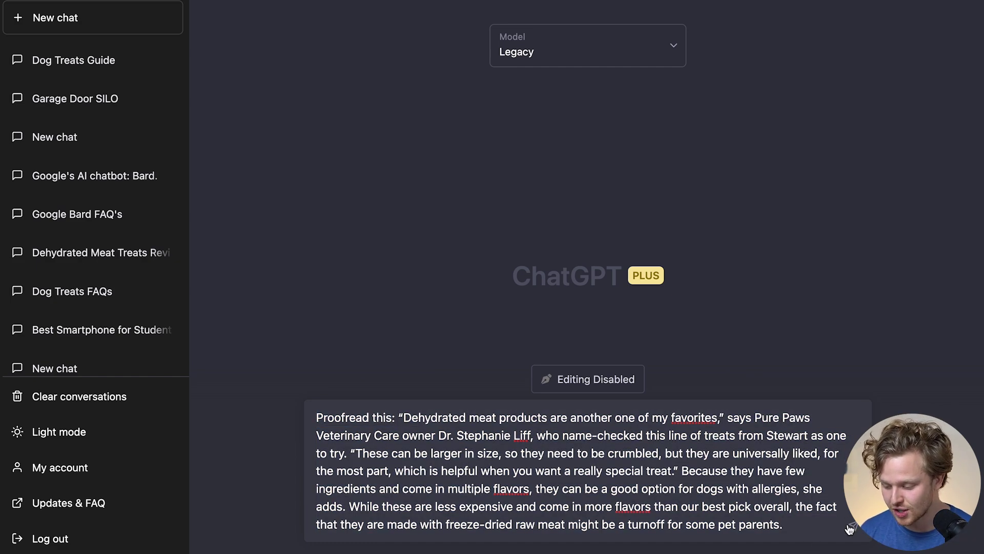
left_click(590, 380)
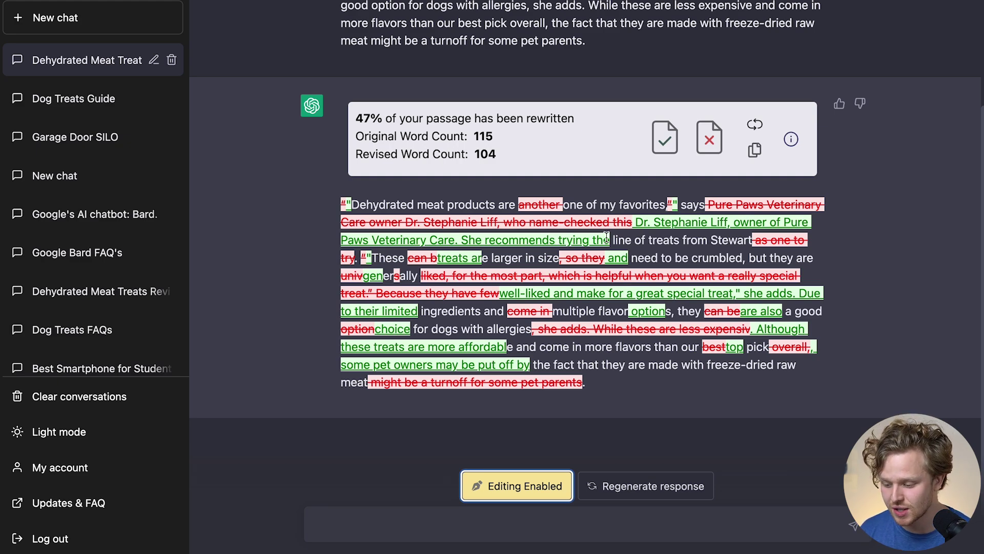
- Accept editGPT's tracked edits in the opening lines and the treat-size sentences
left_click_drag(343, 205, 822, 221)
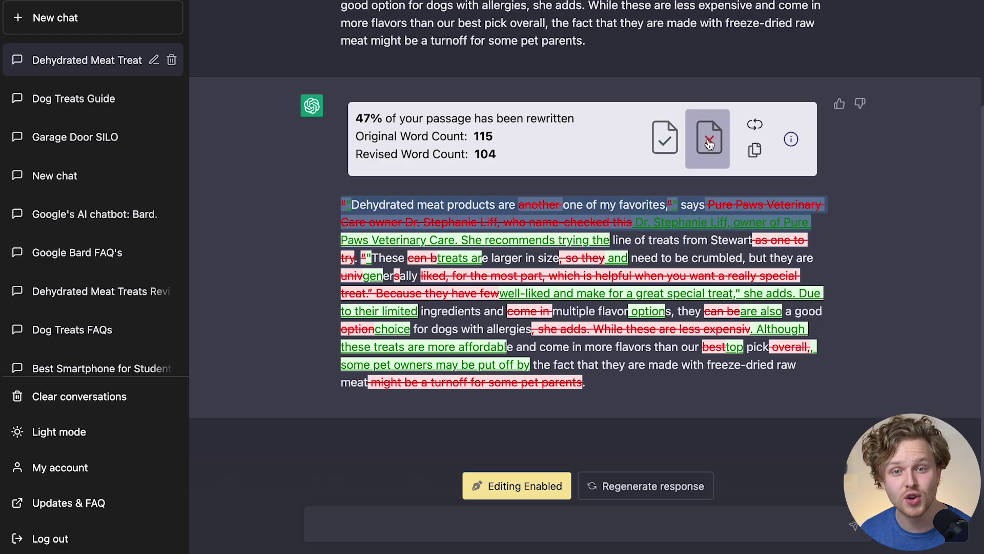
left_click(664, 138)
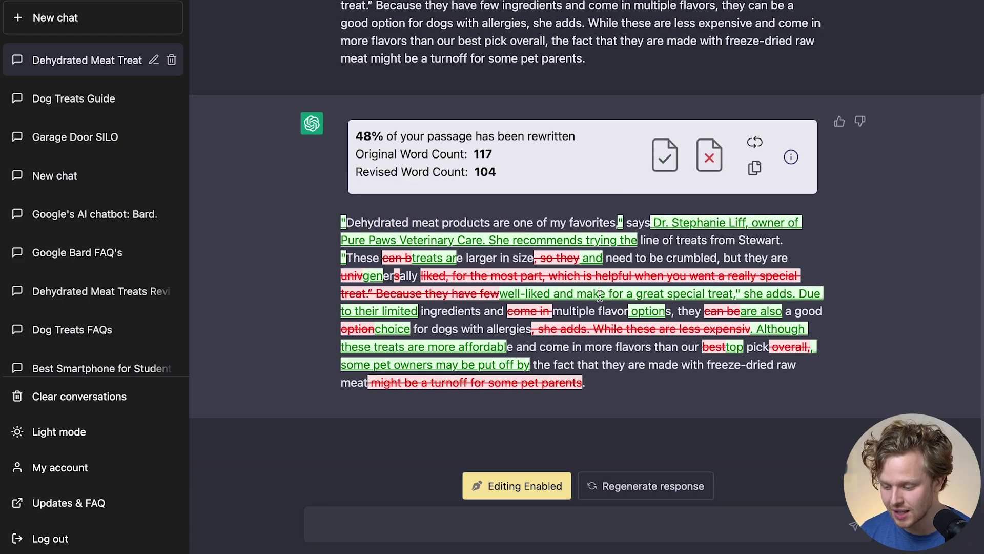
left_click_drag(341, 258, 565, 273)
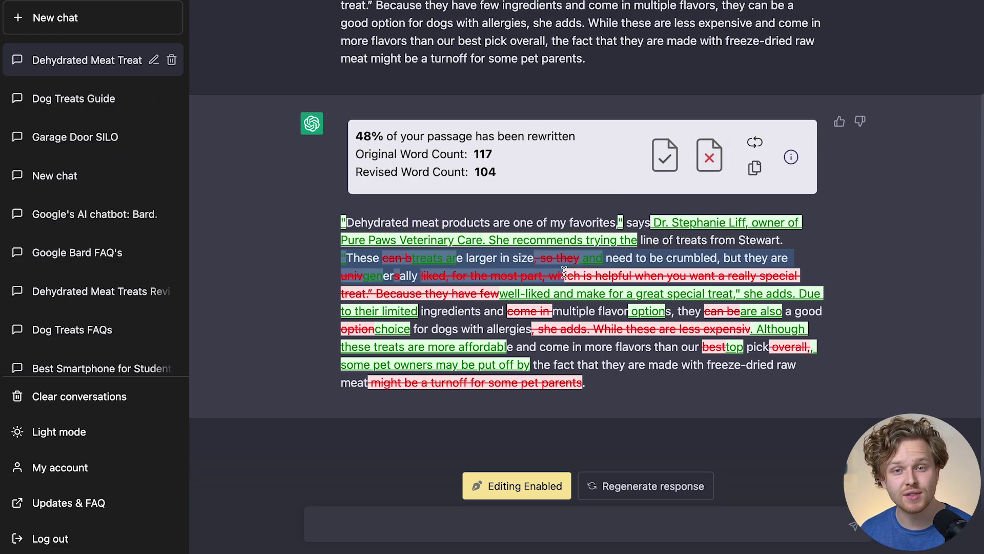
left_click(652, 164)
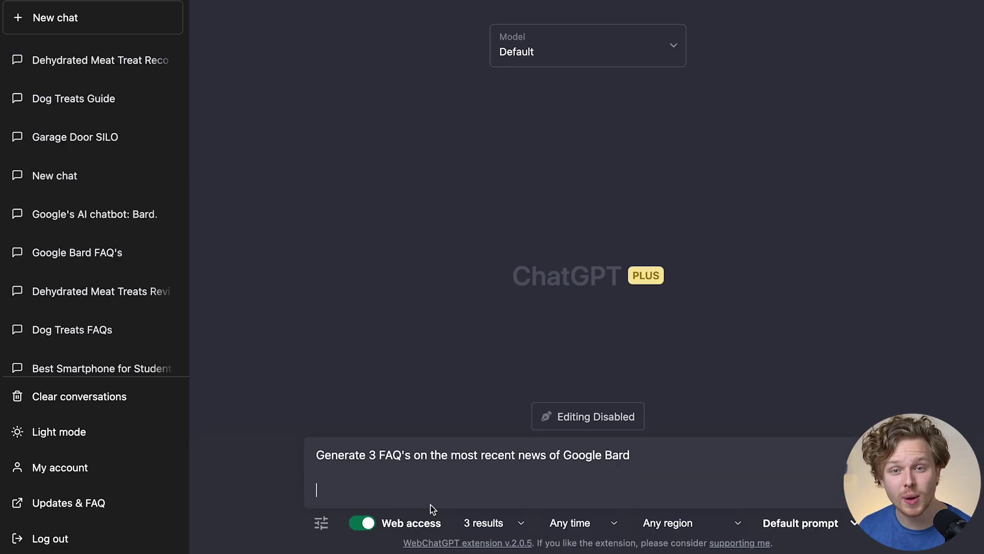
- Submit the request for 3 FAQs on the latest Google Bard news with web access on
key("Return")
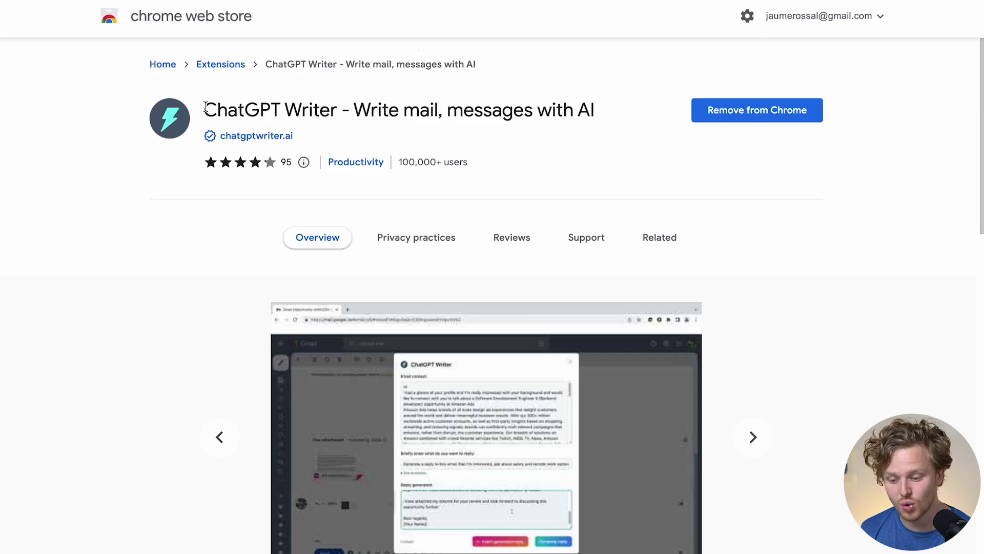
- Highlight the ChatGPT Writer extension name on its Chrome Web Store page
left_click_drag(204, 109, 347, 109)
left_click(347, 109)
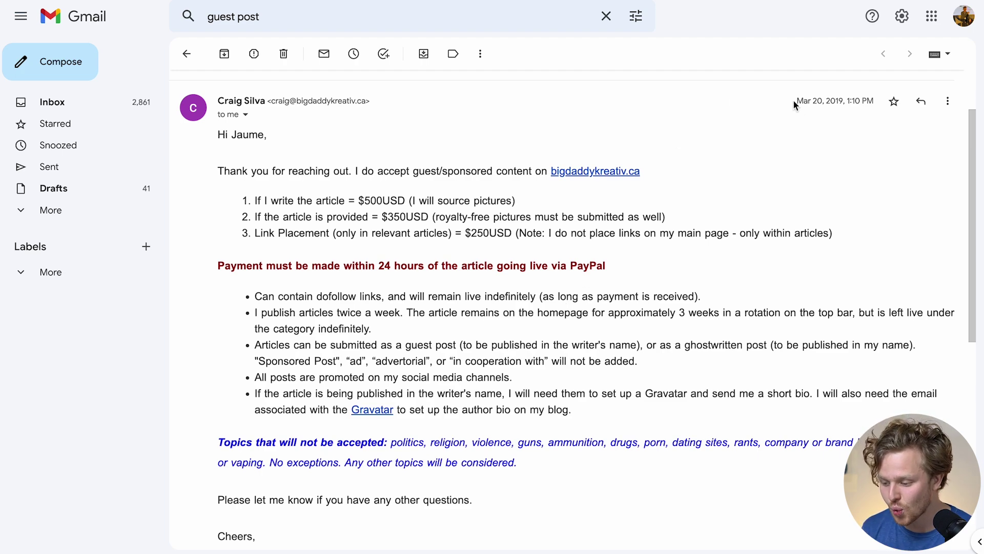
- Highlight the guest post email's old date, read through it, and start a reply
left_click_drag(794, 104, 837, 106)
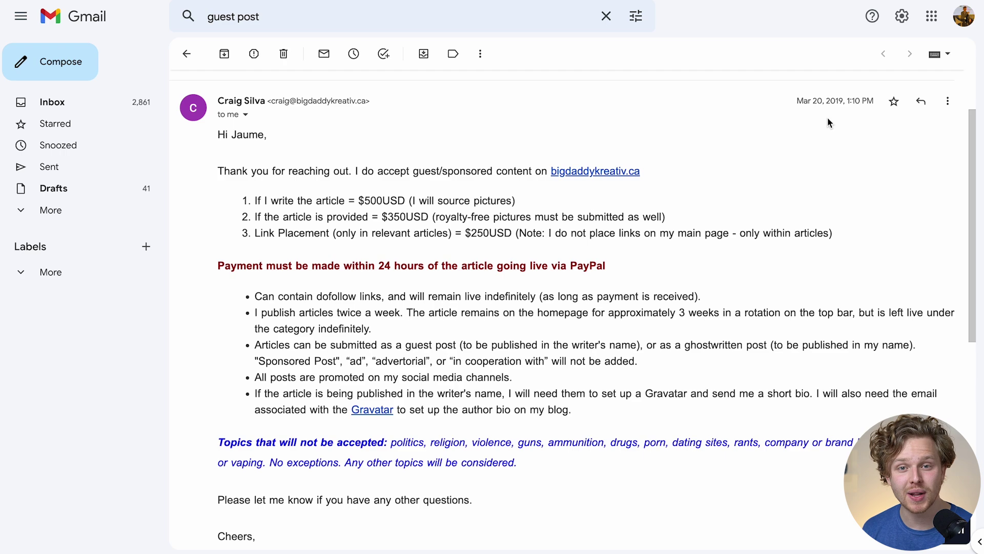
scroll(828, 118, "down", 1)
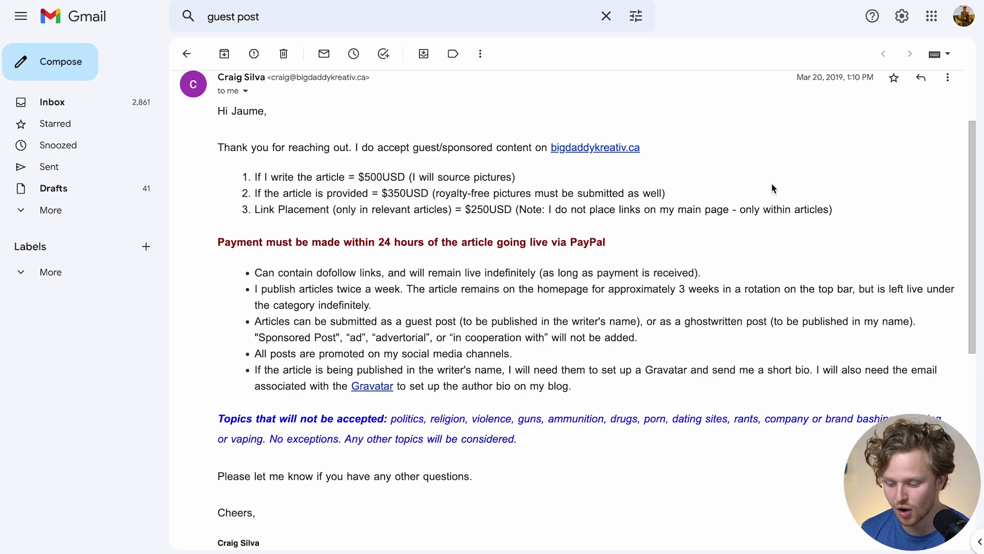
scroll(727, 248, "down", 1)
key("r")
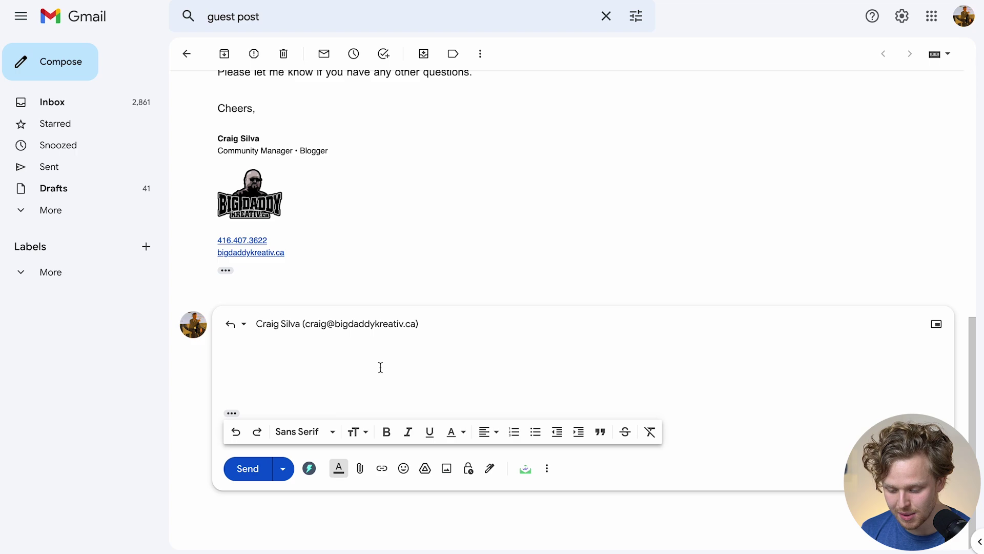
- Have ChatGPT Writer generate a reply from the saved guest post ideas instruction
left_click(310, 469)
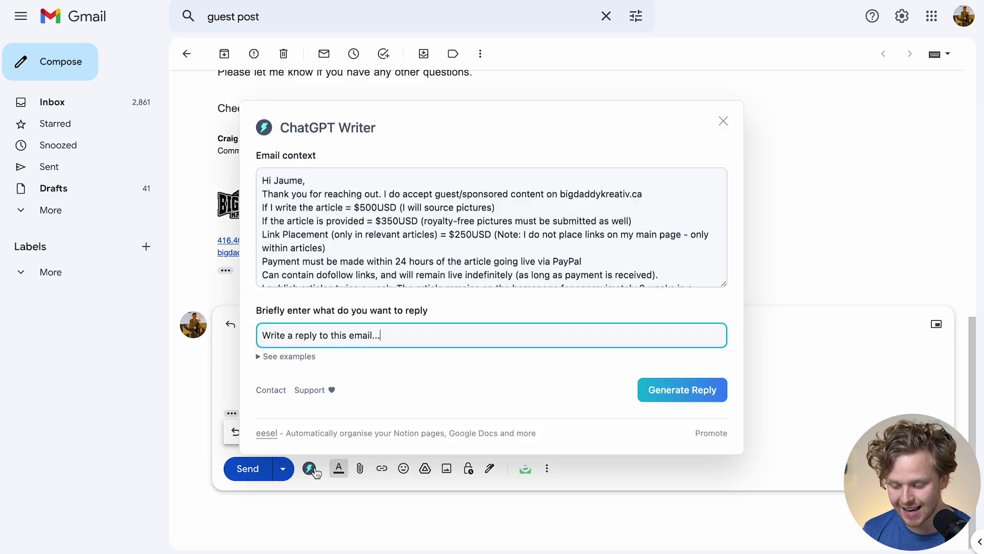
left_click(398, 333)
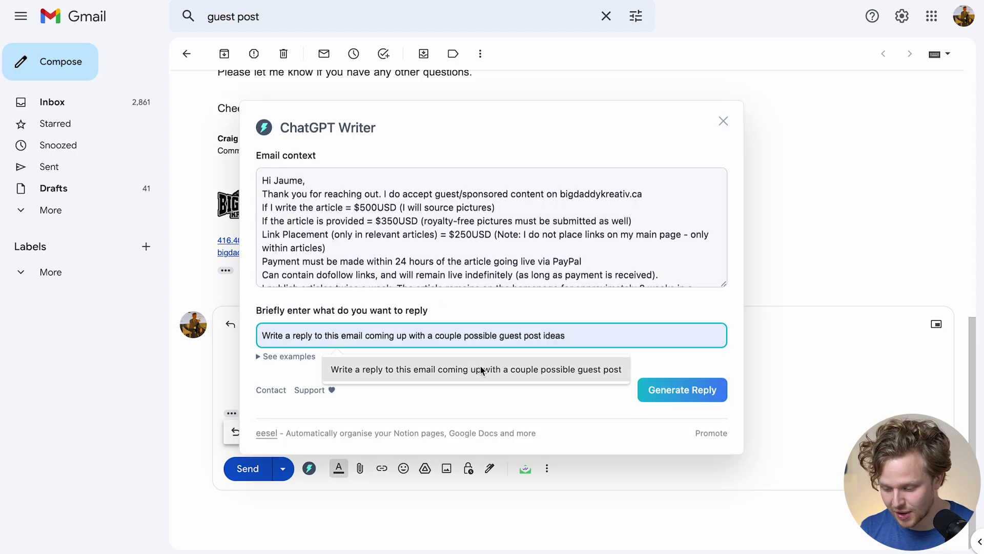
left_click(481, 369)
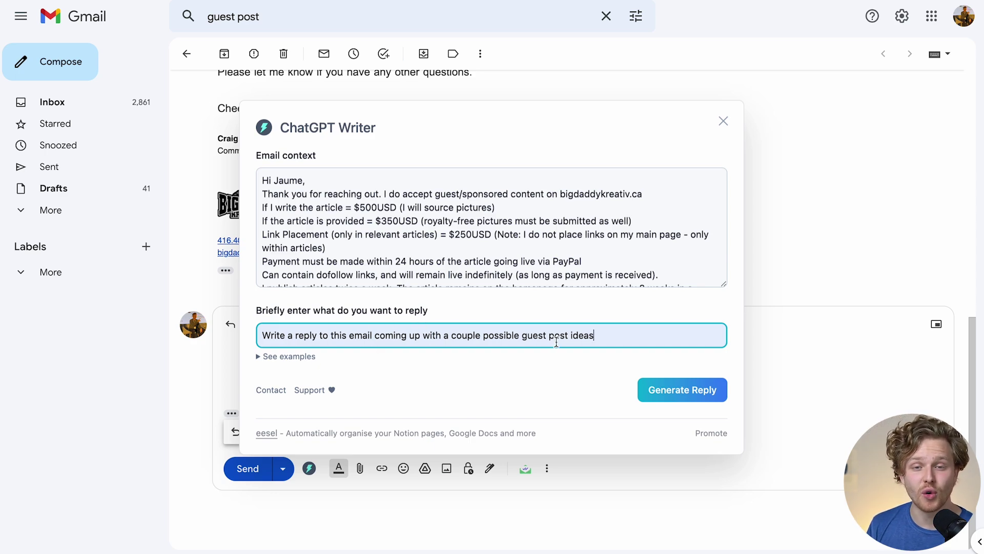
left_click(673, 391)
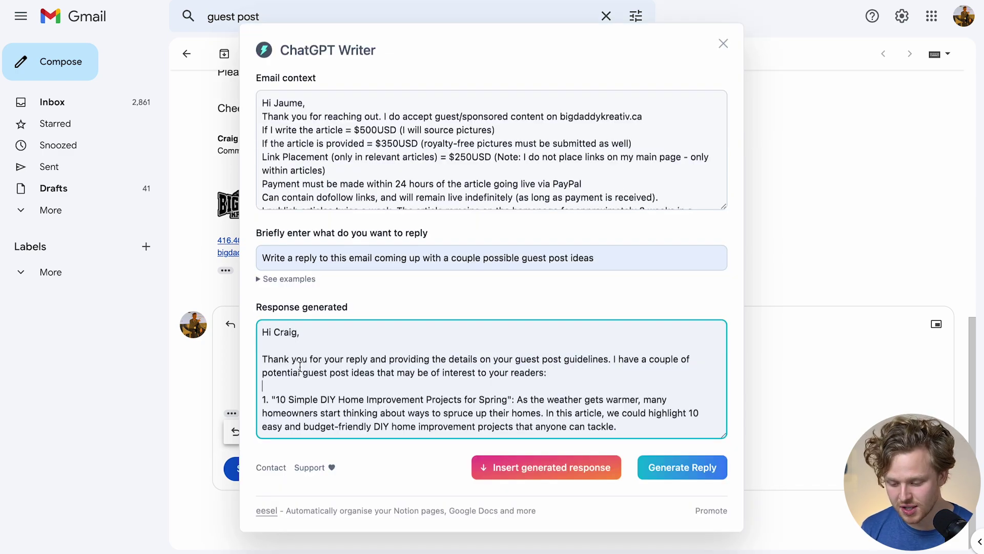
- Review the reply's DIY home improvement and family vacations ideas, then insert it into the draft
left_click_drag(307, 360, 565, 359)
left_click(438, 359)
left_click(592, 361)
scroll(495, 375, "down", 2)
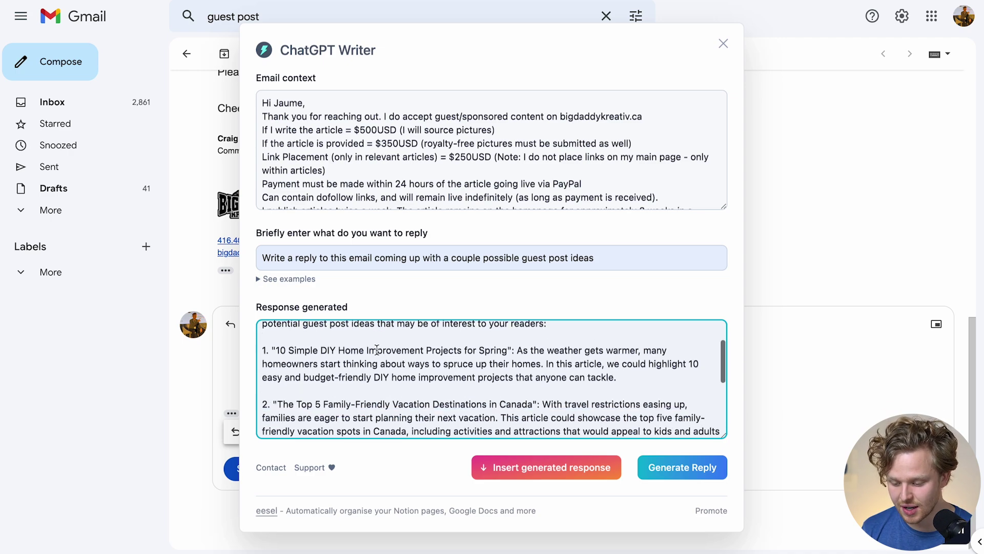
left_click_drag(283, 343, 361, 342)
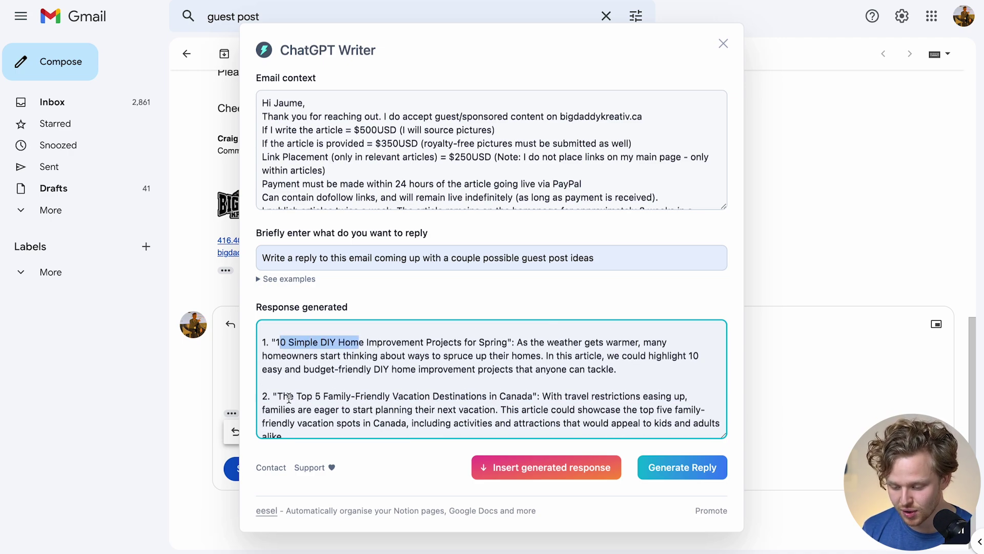
left_click_drag(289, 398, 362, 398)
left_click_drag(515, 342, 558, 370)
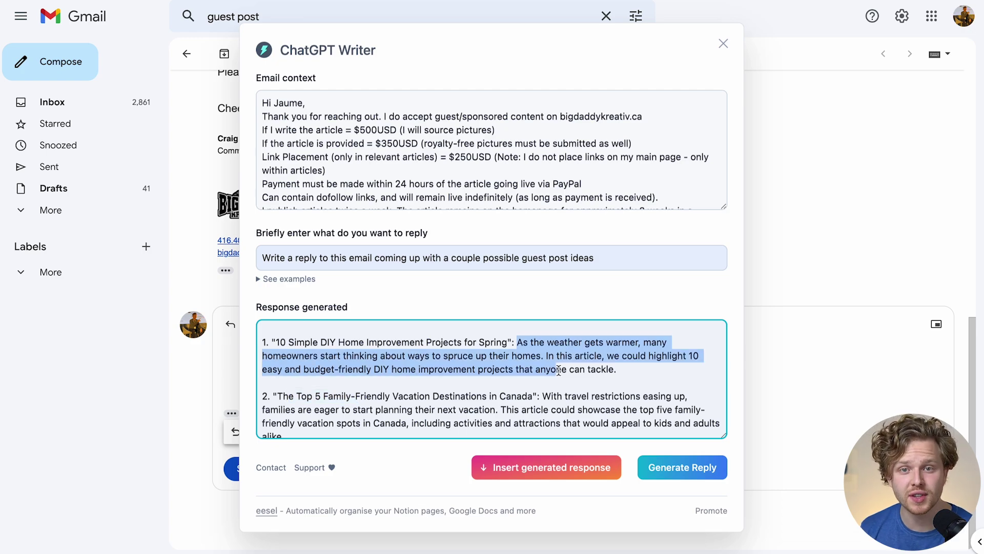
scroll(558, 370, "down", 4)
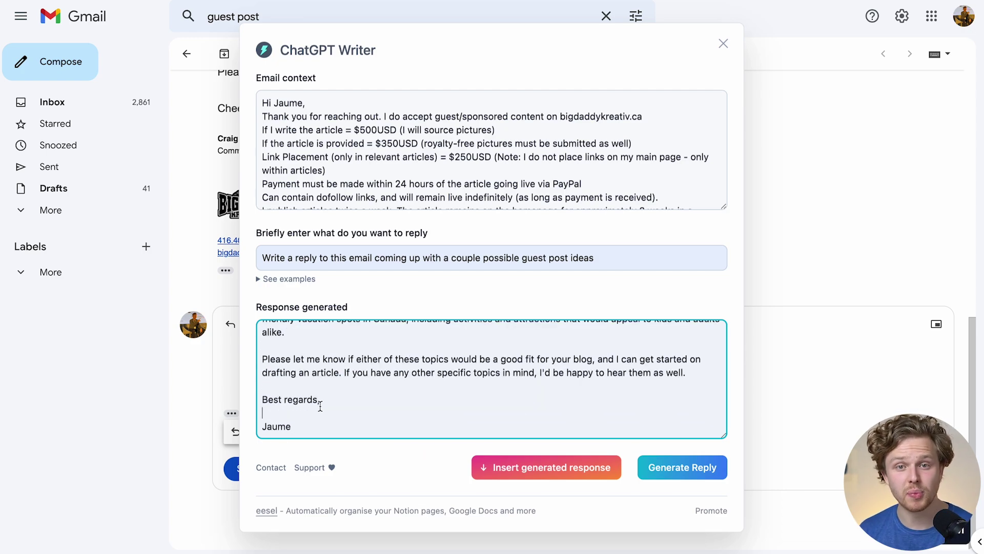
left_click(546, 467)
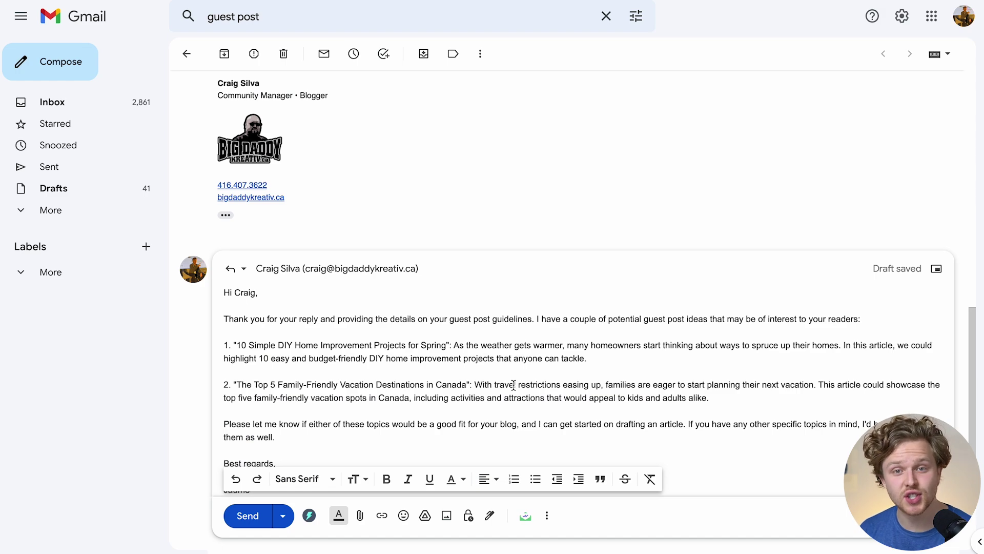
scroll(514, 385, "down", 2)
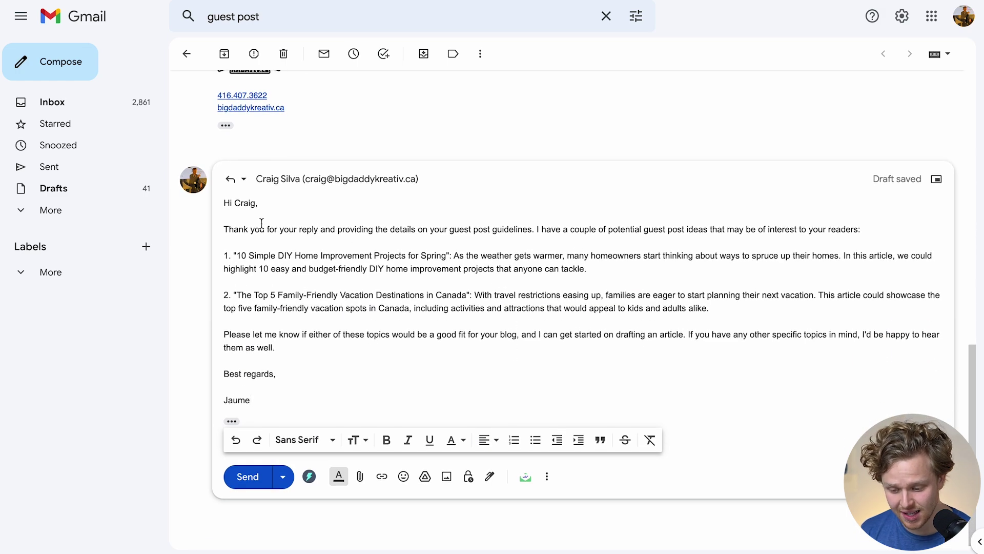
left_click_drag(225, 207, 301, 377)
left_click(295, 399)
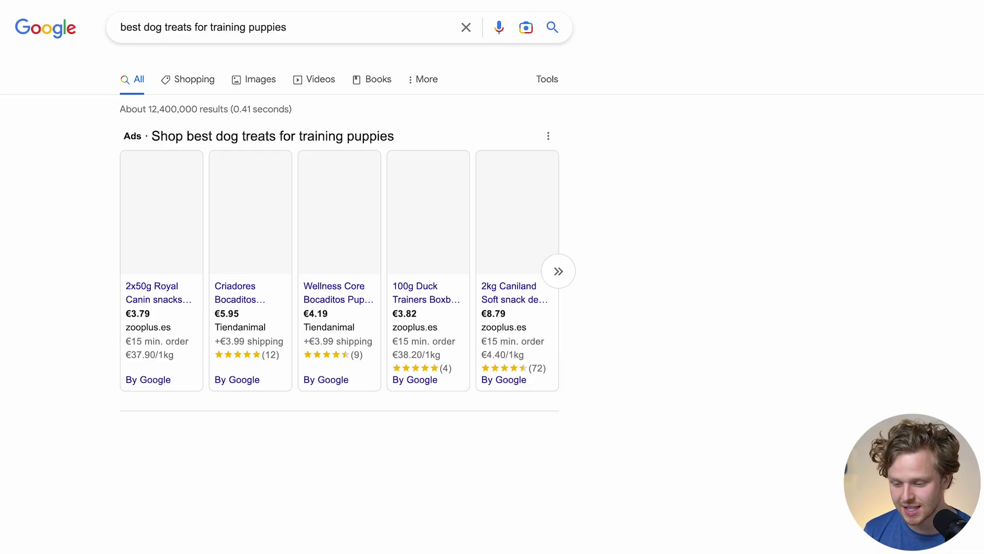
- Select the Zigzag '10 Best Puppy Training Treats' result title and bring up its context menu
scroll(254, 56, "down", 8)
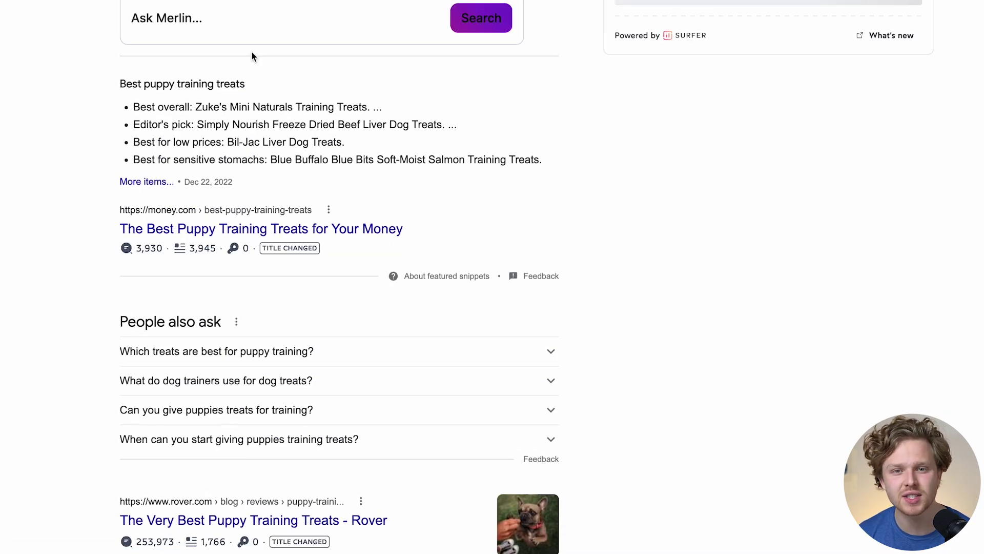
scroll(253, 56, "down", 7)
scroll(253, 57, "down", 7)
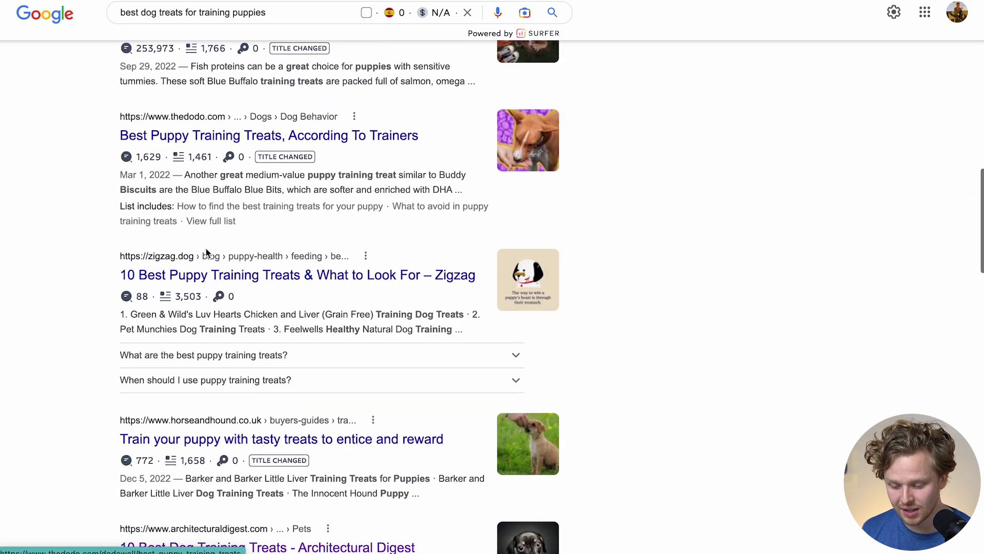
scroll(248, 213, "up", 3)
left_click_drag(118, 211, 483, 213)
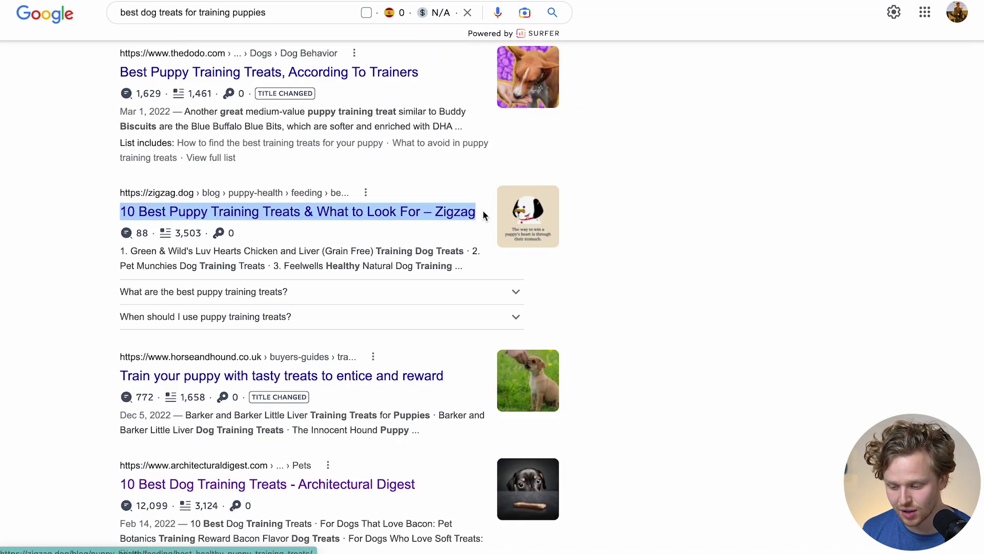
right_click(437, 211)
- Give the Zigzag title to Merlin and request 3 enticing blog titles better than it
left_click(518, 393)
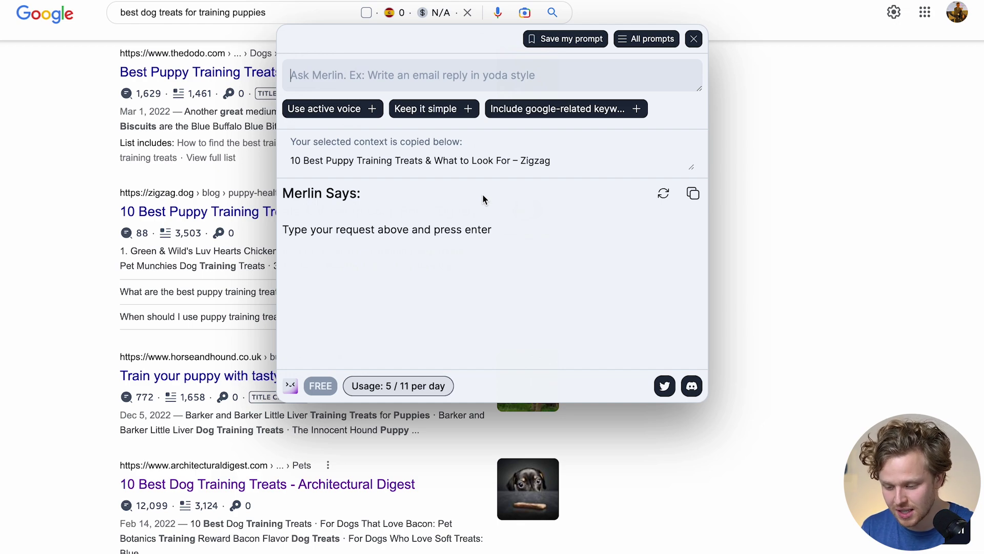
type("gene")
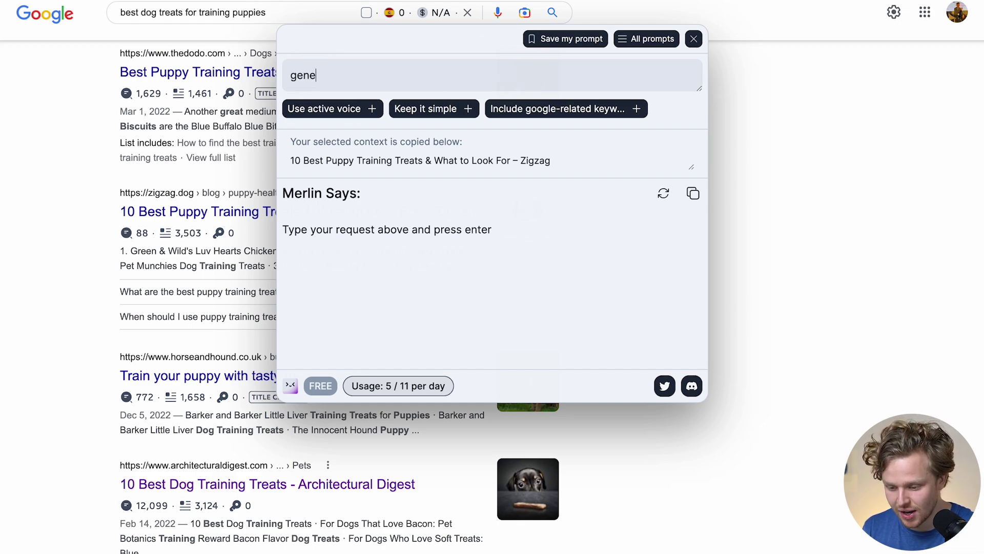
type("rate 3 enticing blog ")
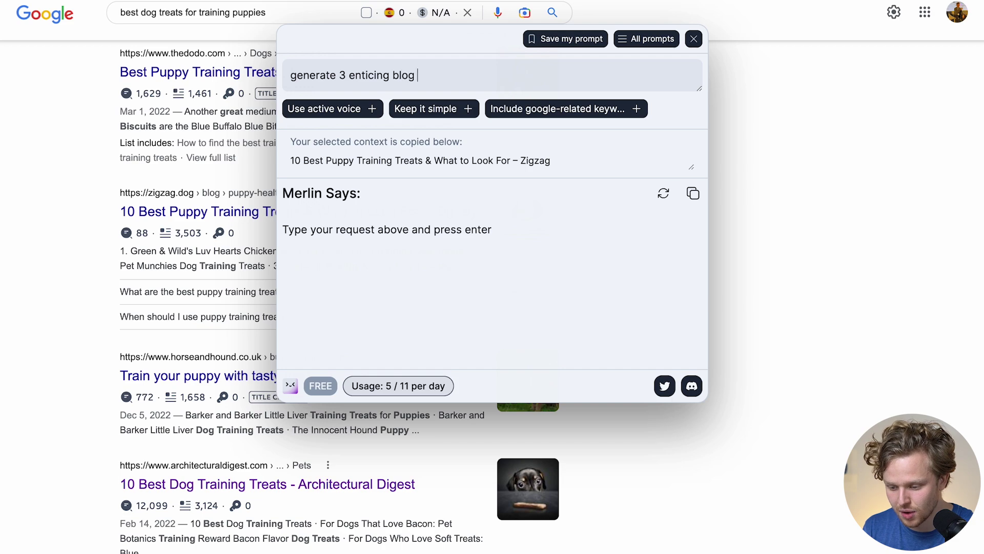
type("titles that are better than this one")
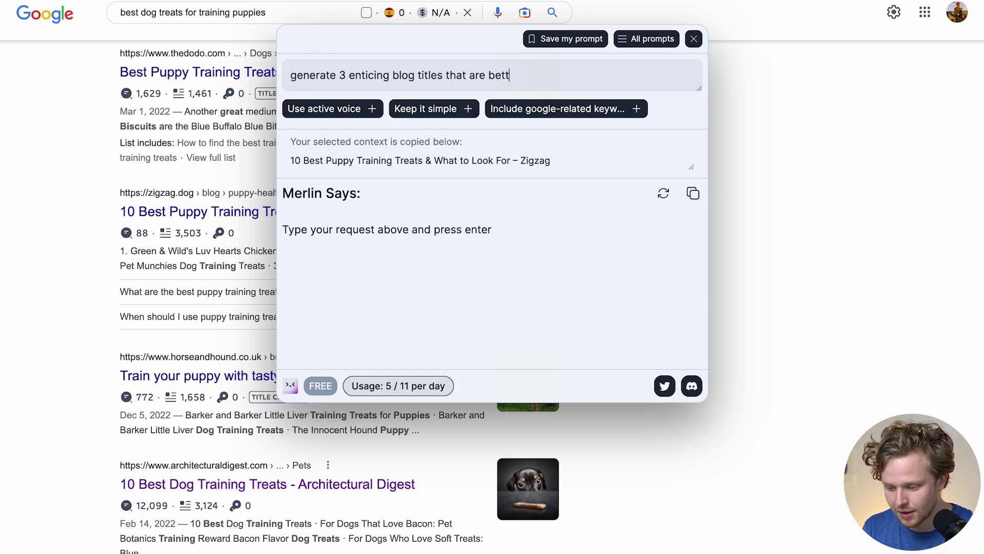
key("Return")
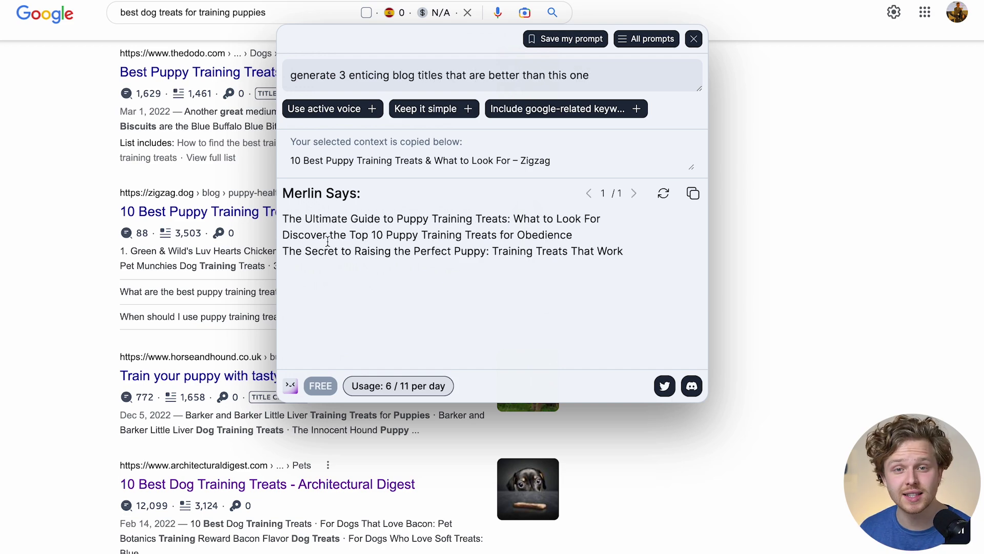